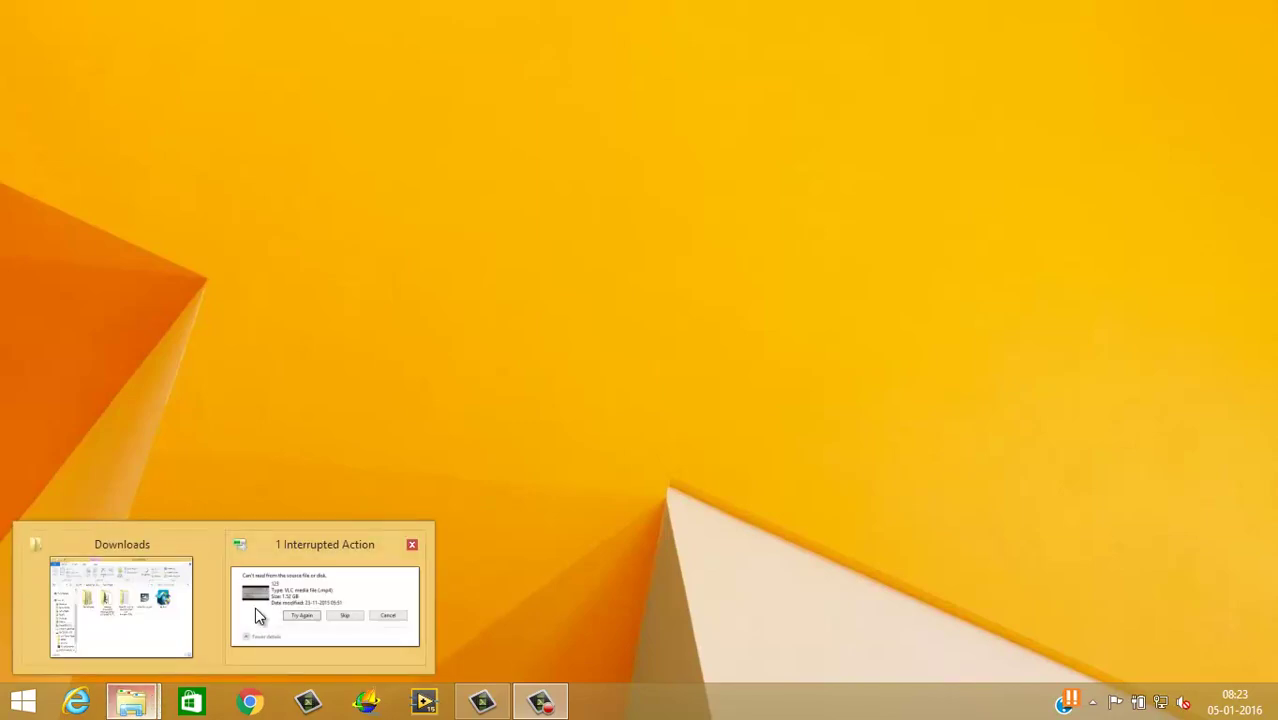
- Restore the interrupted copy error for the unreadable 1.52 GB video 123 to review it
left_click(255, 607)
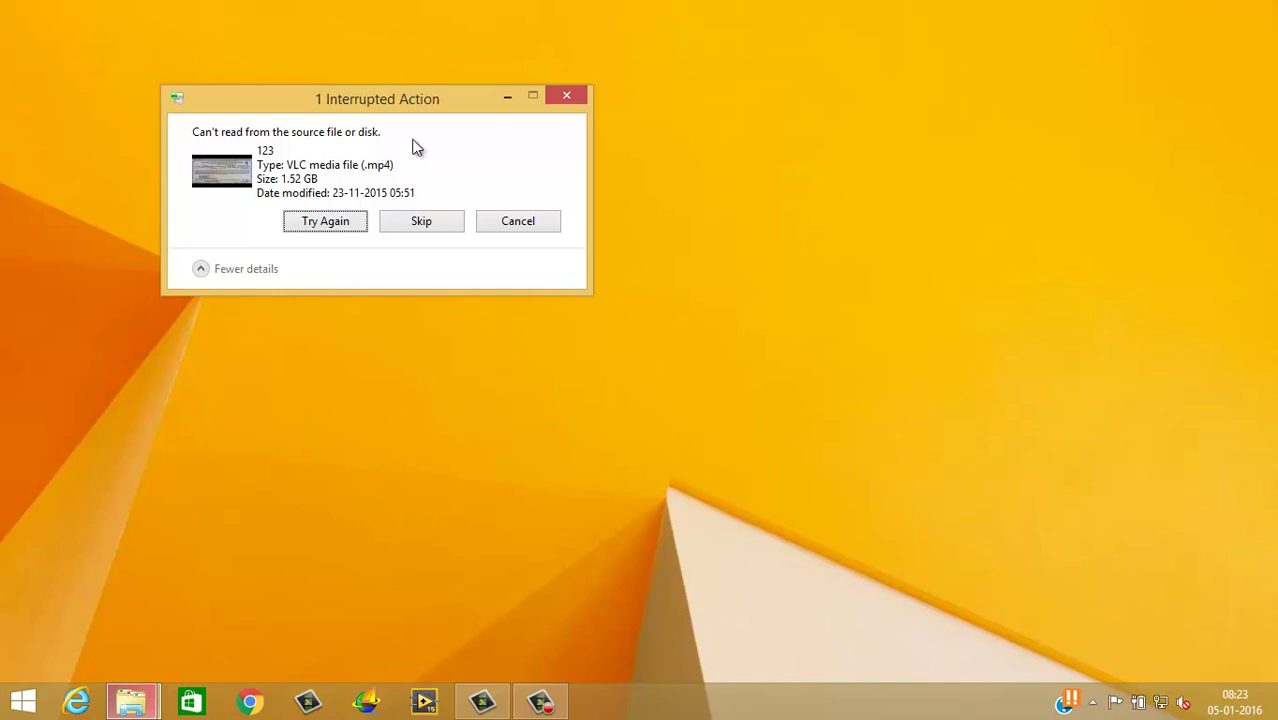
- Dismiss the copy error, open the Movies folder on RECOVERY (E:), and select 123
left_click(574, 100)
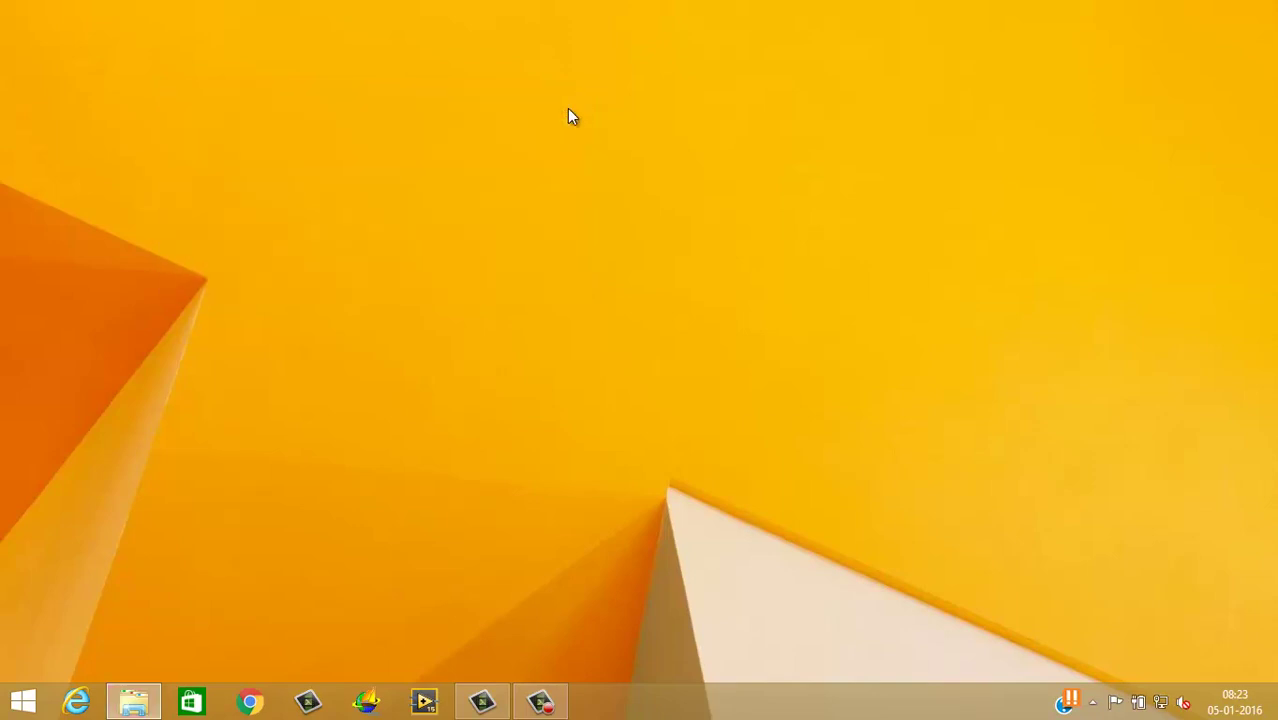
left_click(152, 708)
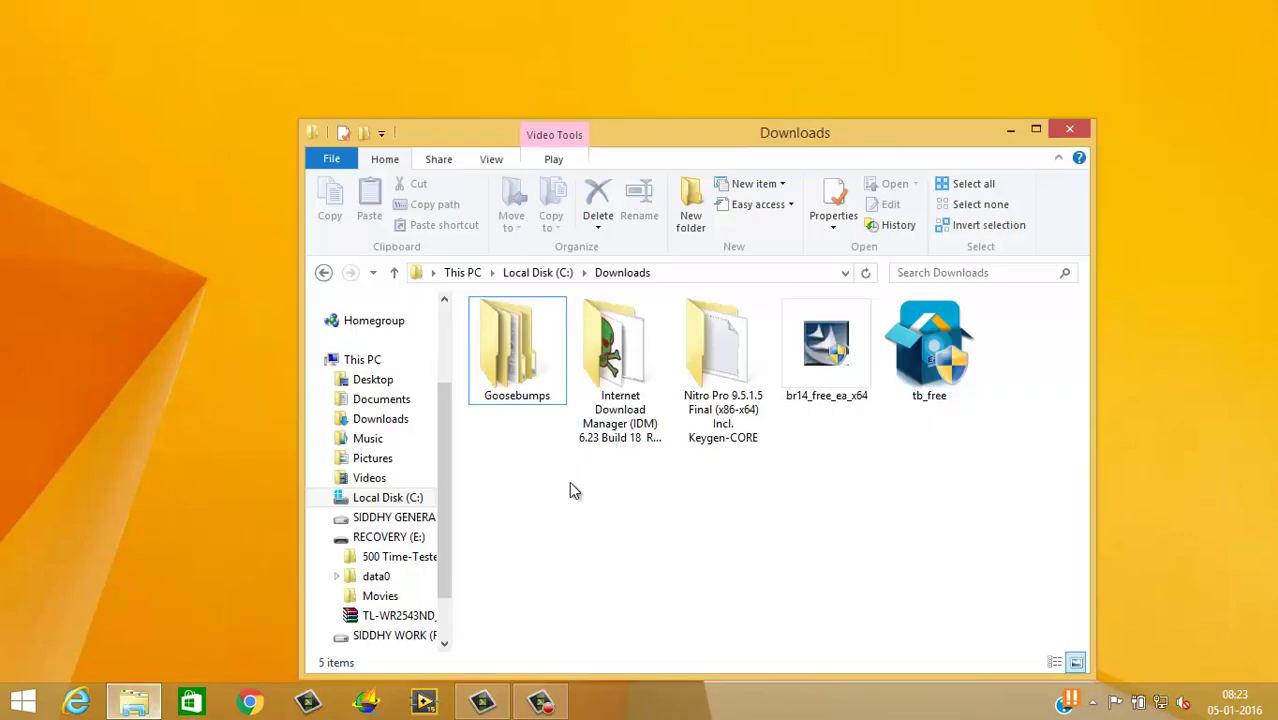
left_click(415, 537)
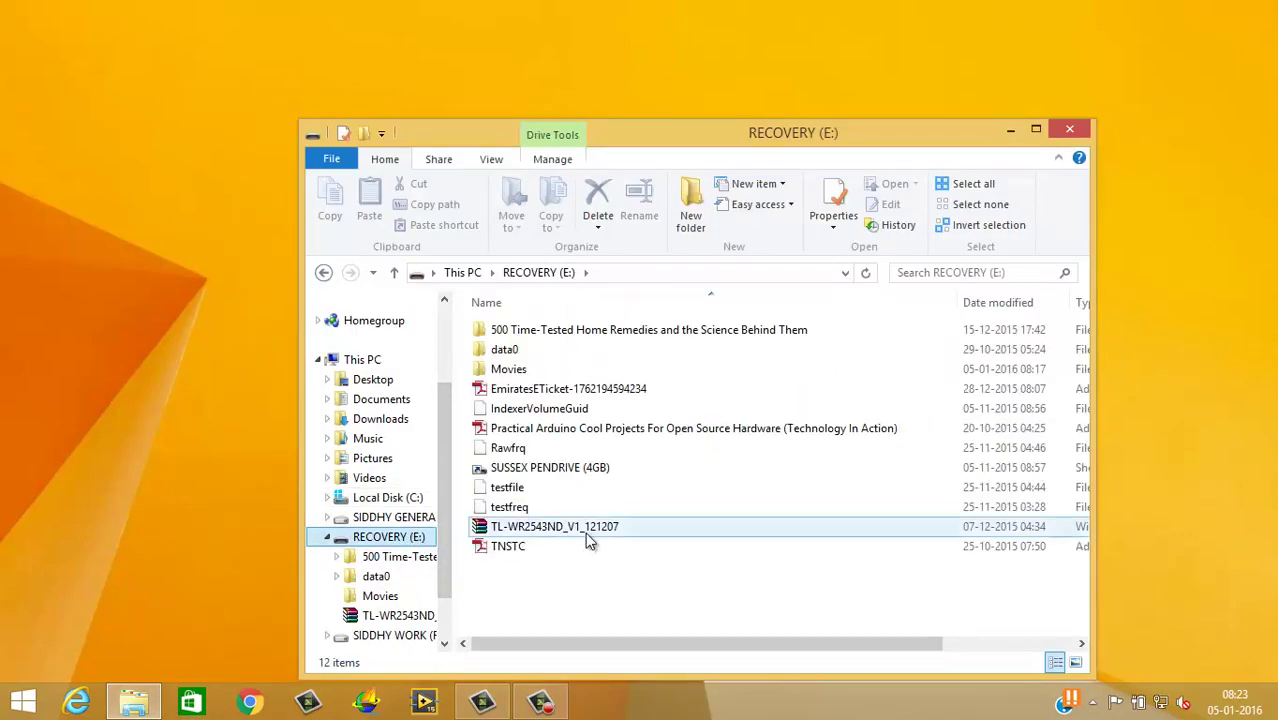
left_click(586, 546)
double_click(590, 370)
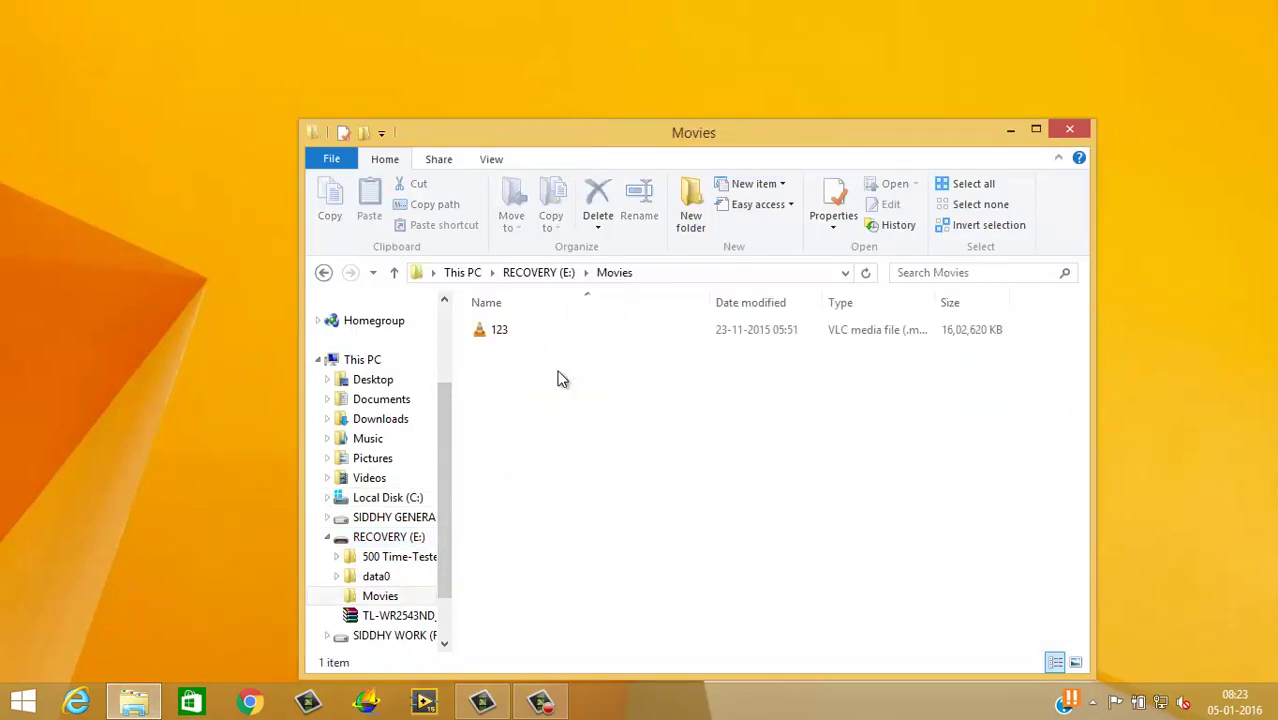
left_click(490, 333)
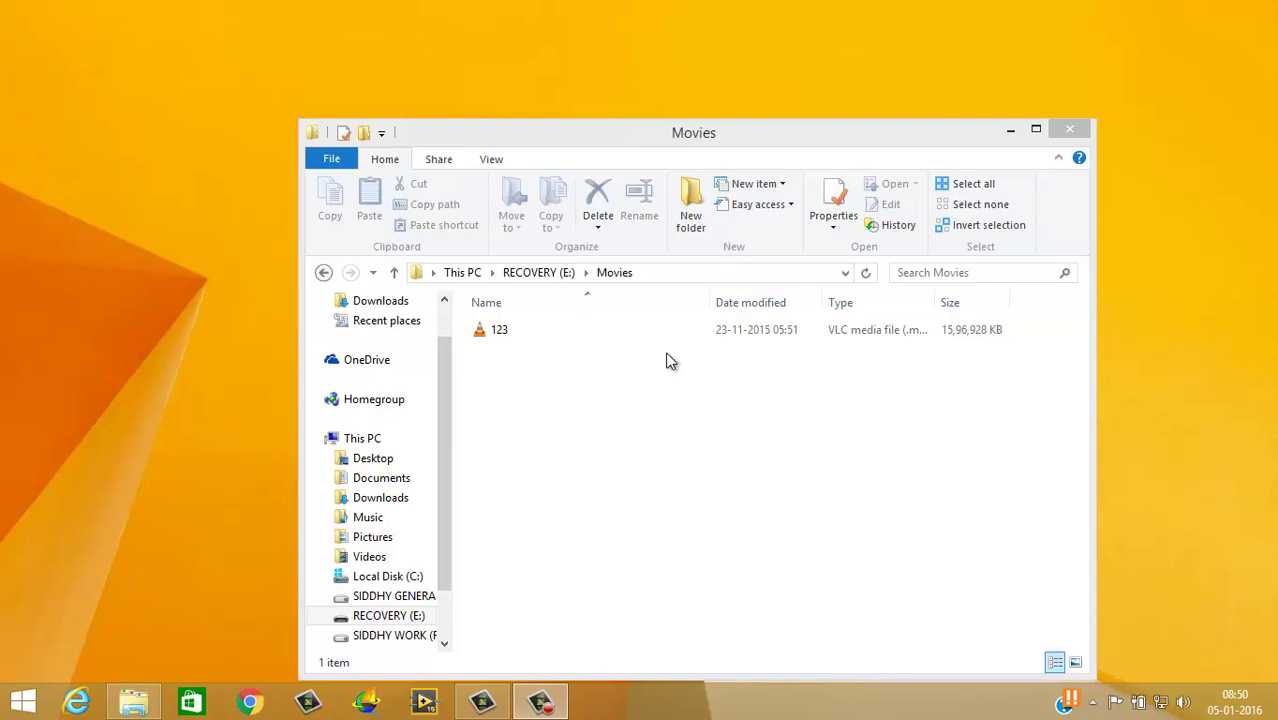
- Launch Recuva by searching 'recuva' from Start, then move it aside and minimize it
key("super")
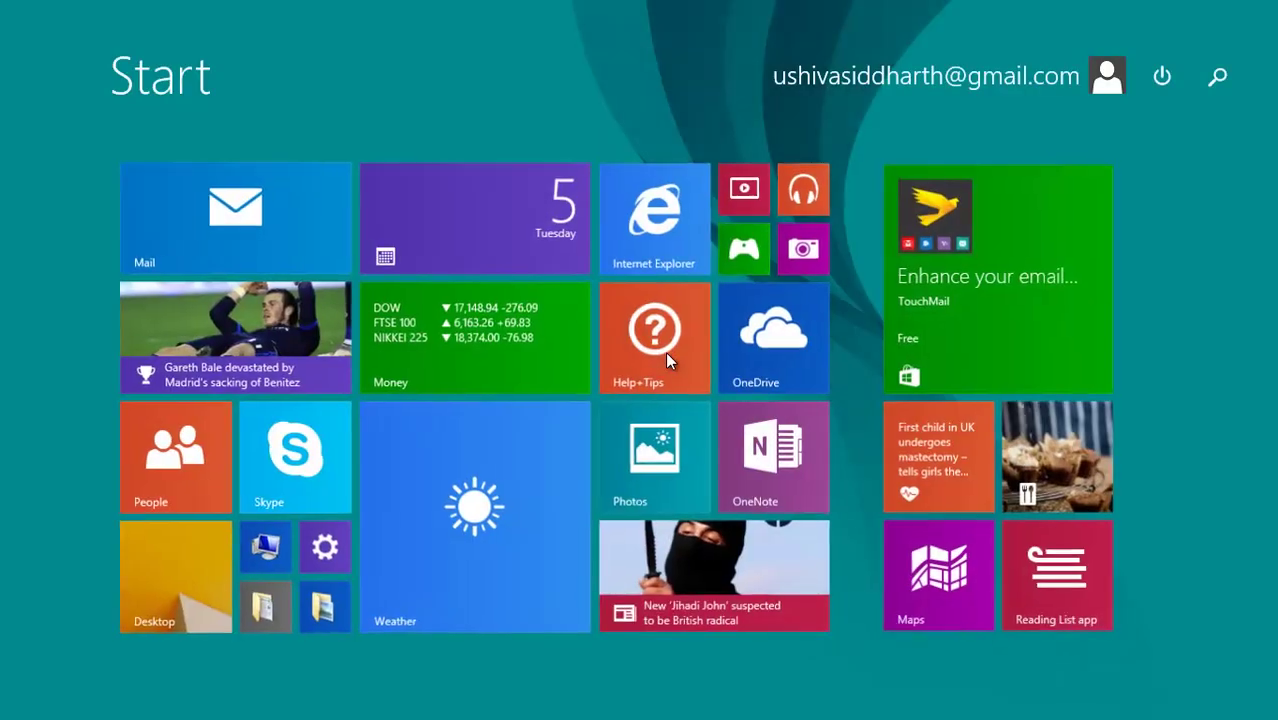
type("recuva")
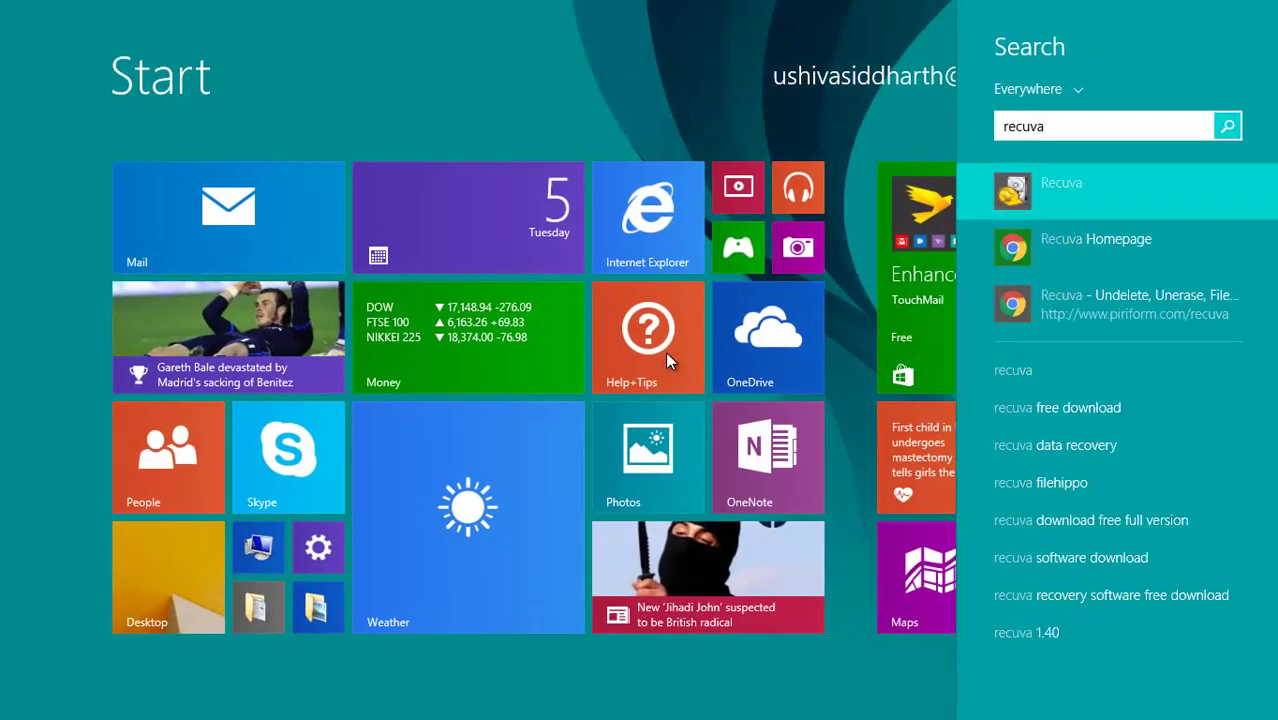
key("Return")
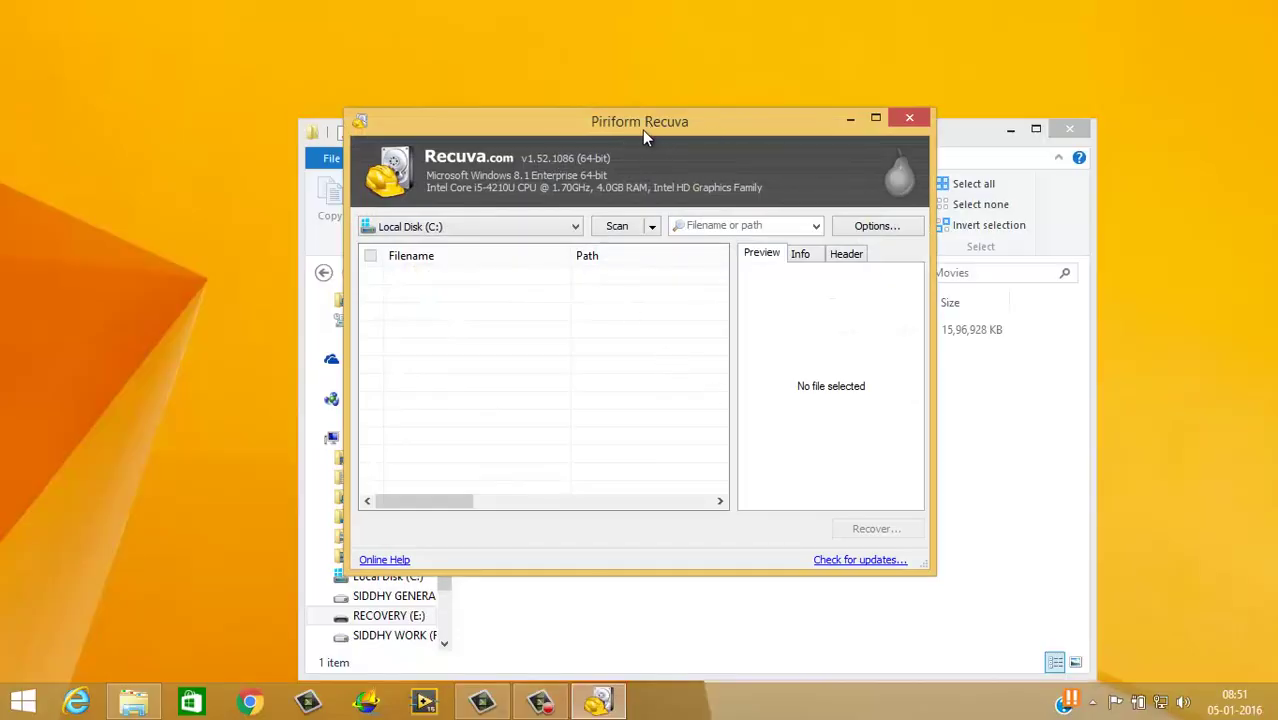
left_click_drag(717, 130, 374, 115)
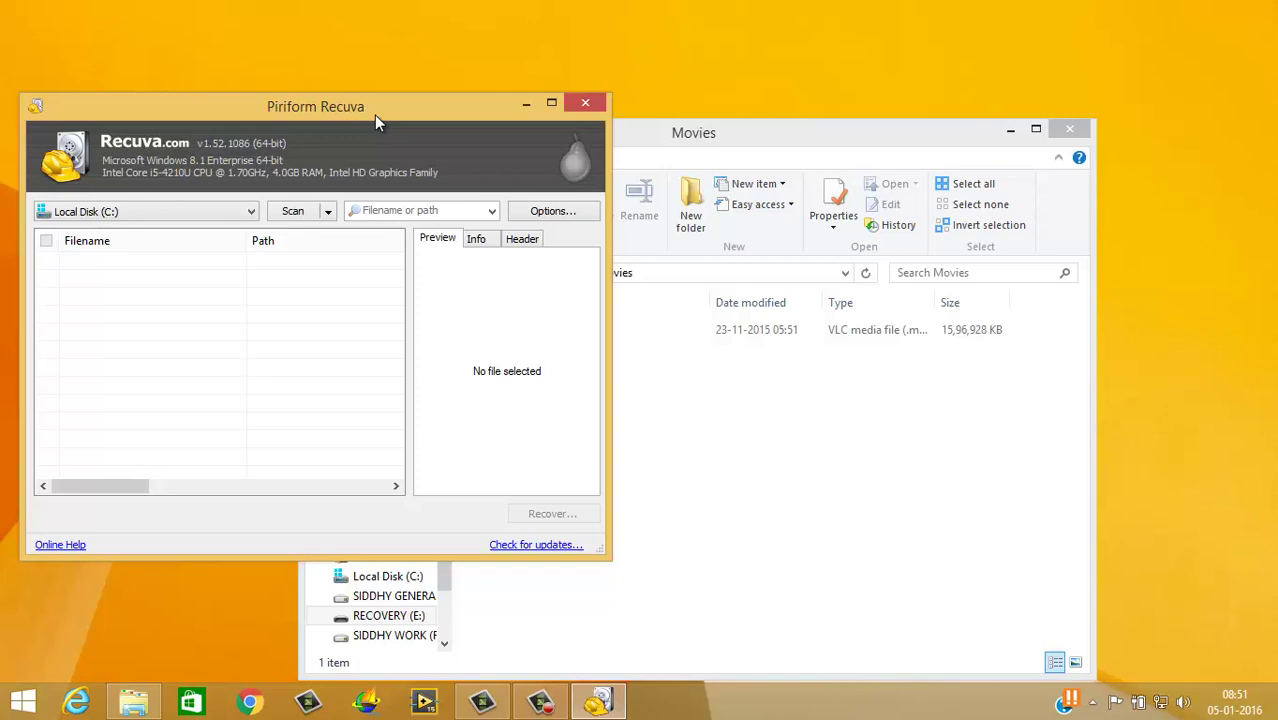
left_click(525, 104)
- Permanently delete video 123 from the Movies folder with Shift+Delete, confirming Yes
left_click(594, 338)
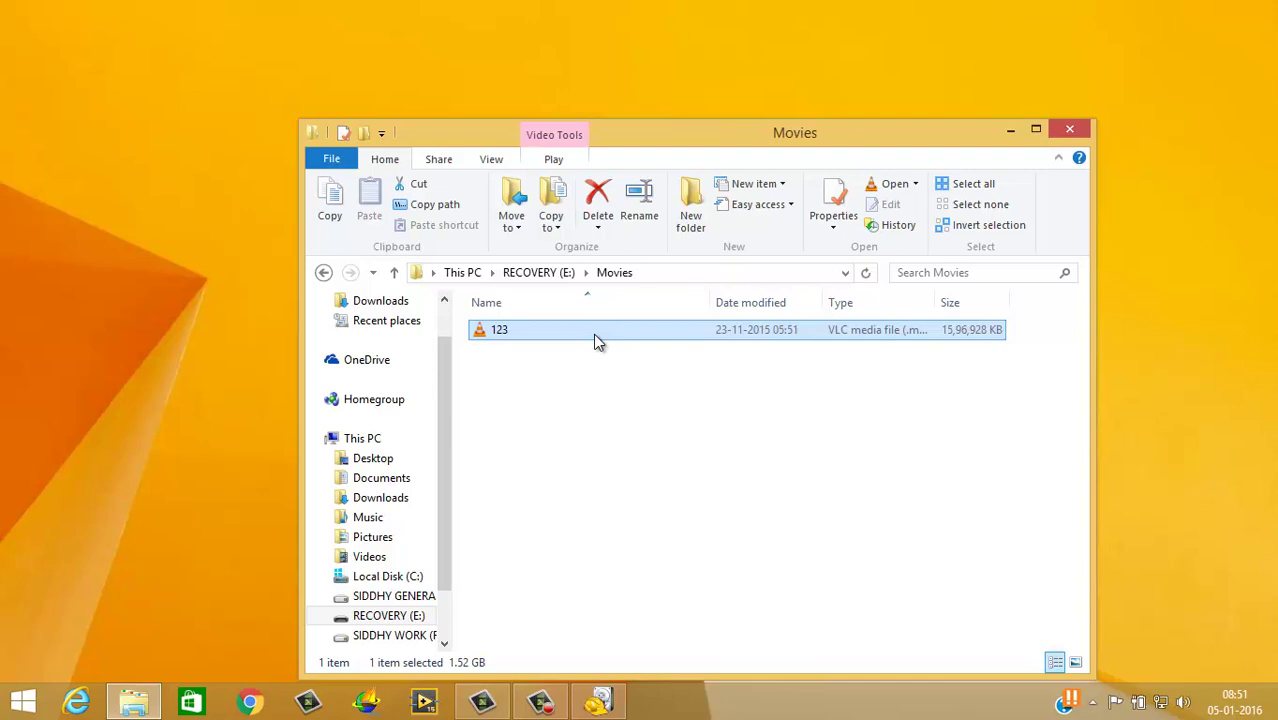
key("shift+Delete")
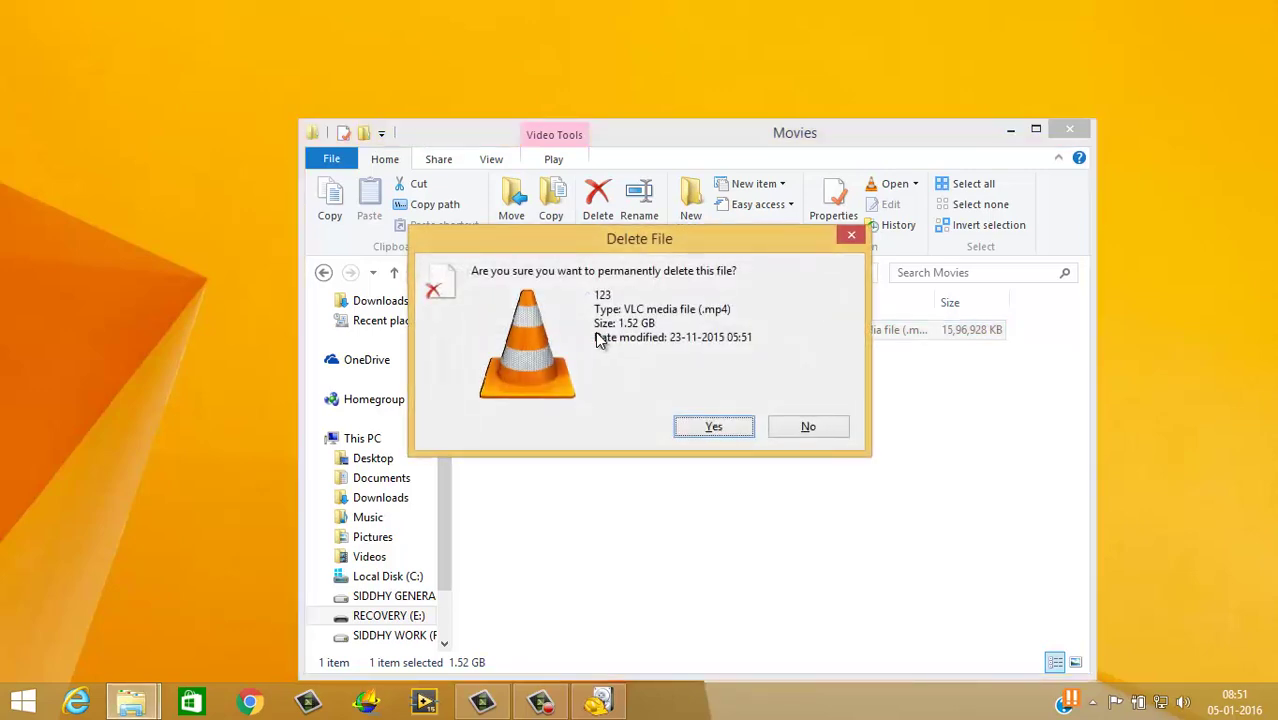
left_click(702, 428)
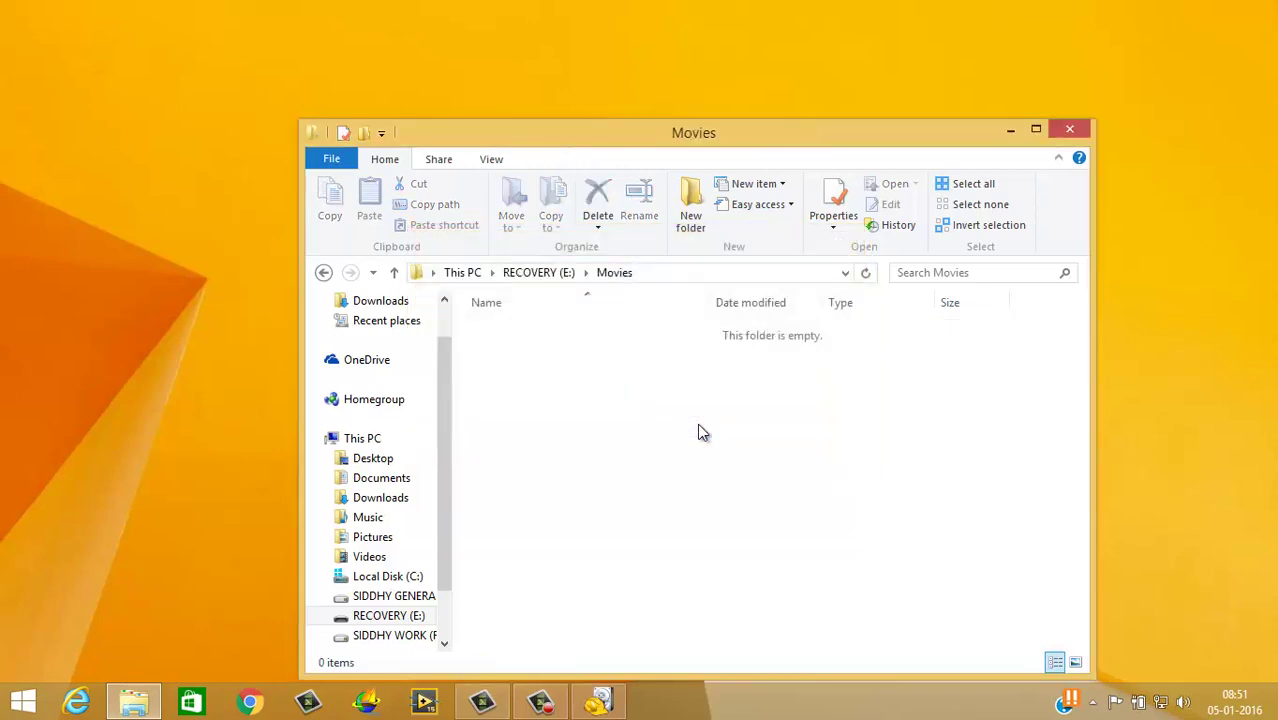
- Restore Recuva, center its window, and check its settings without changing anything
left_click(603, 703)
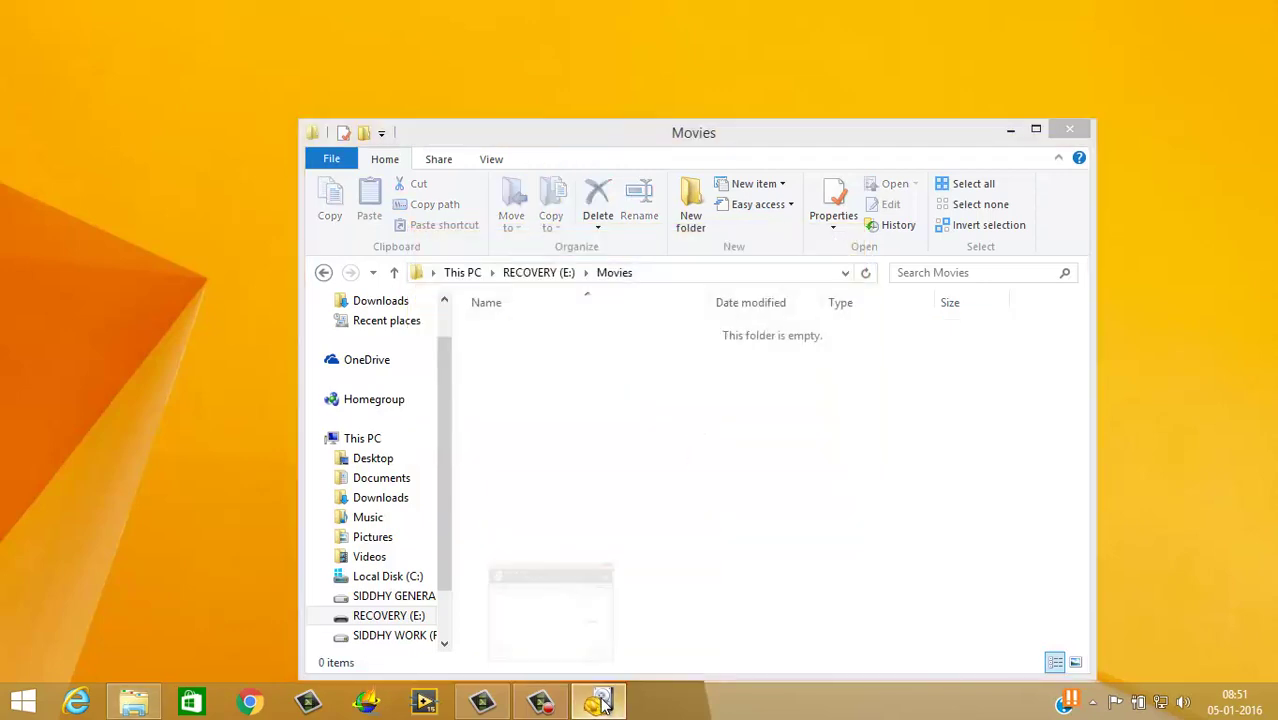
left_click_drag(390, 120, 693, 185)
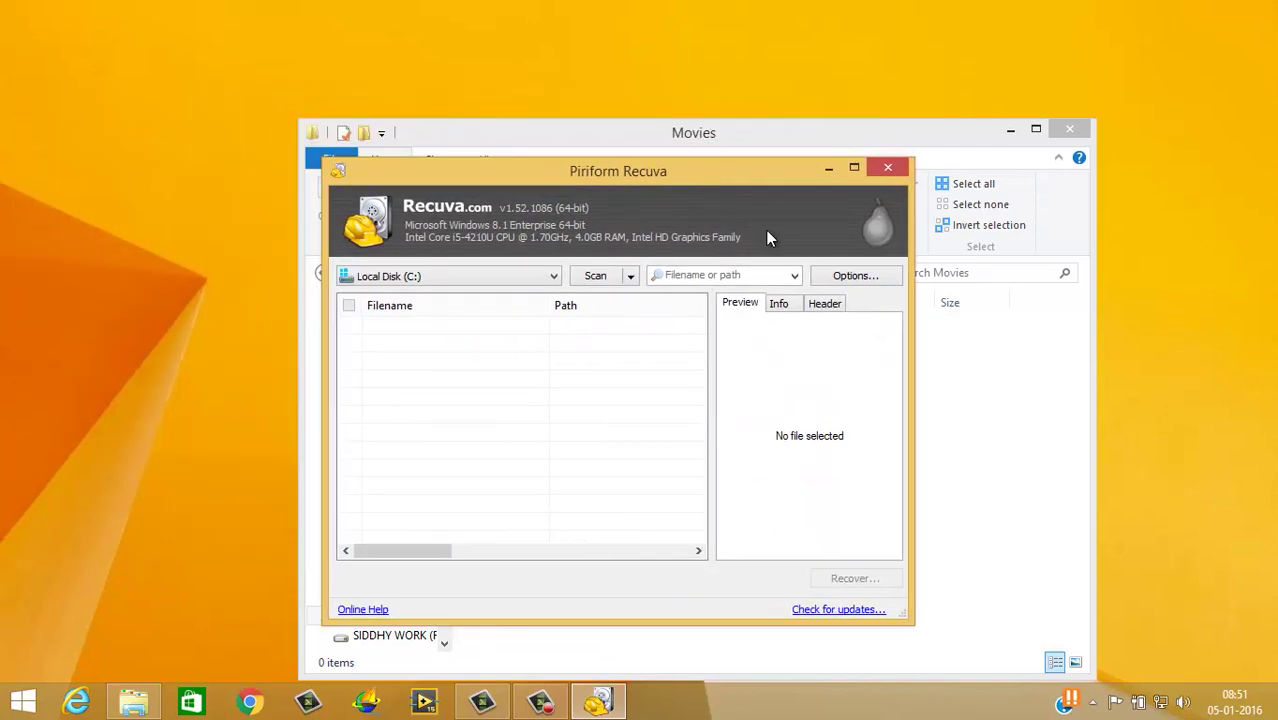
left_click(845, 278)
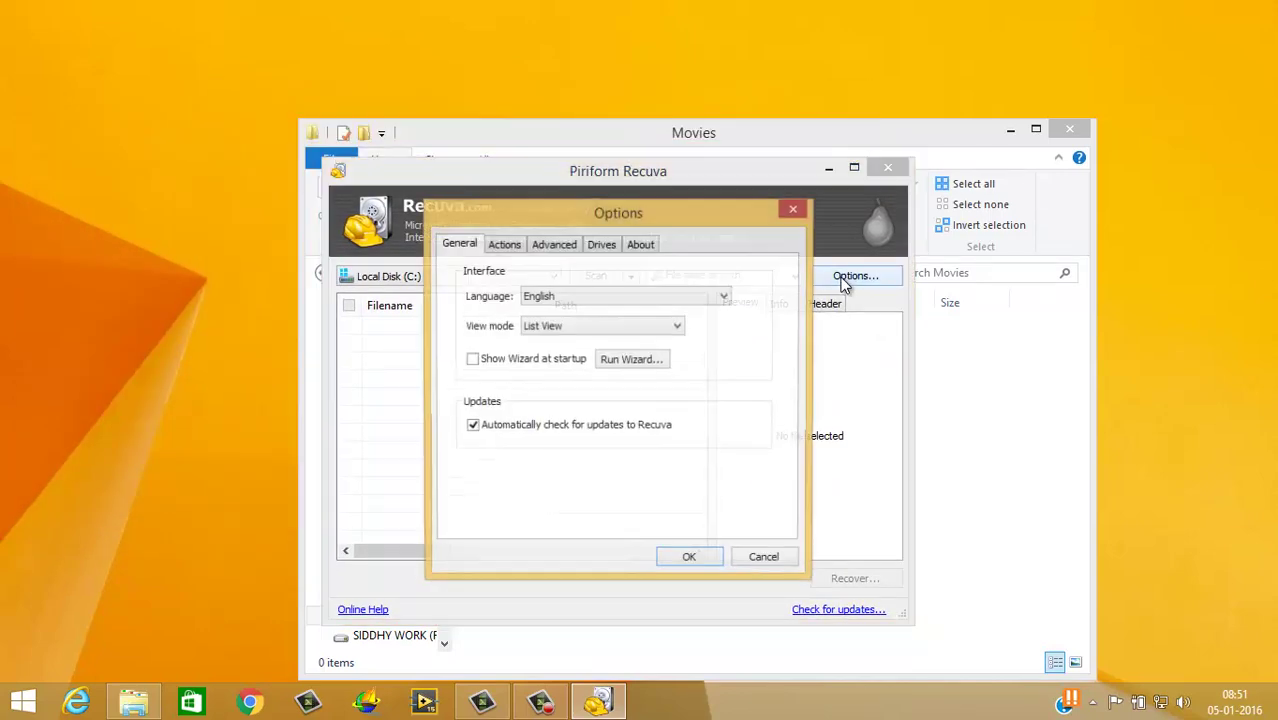
left_click(794, 211)
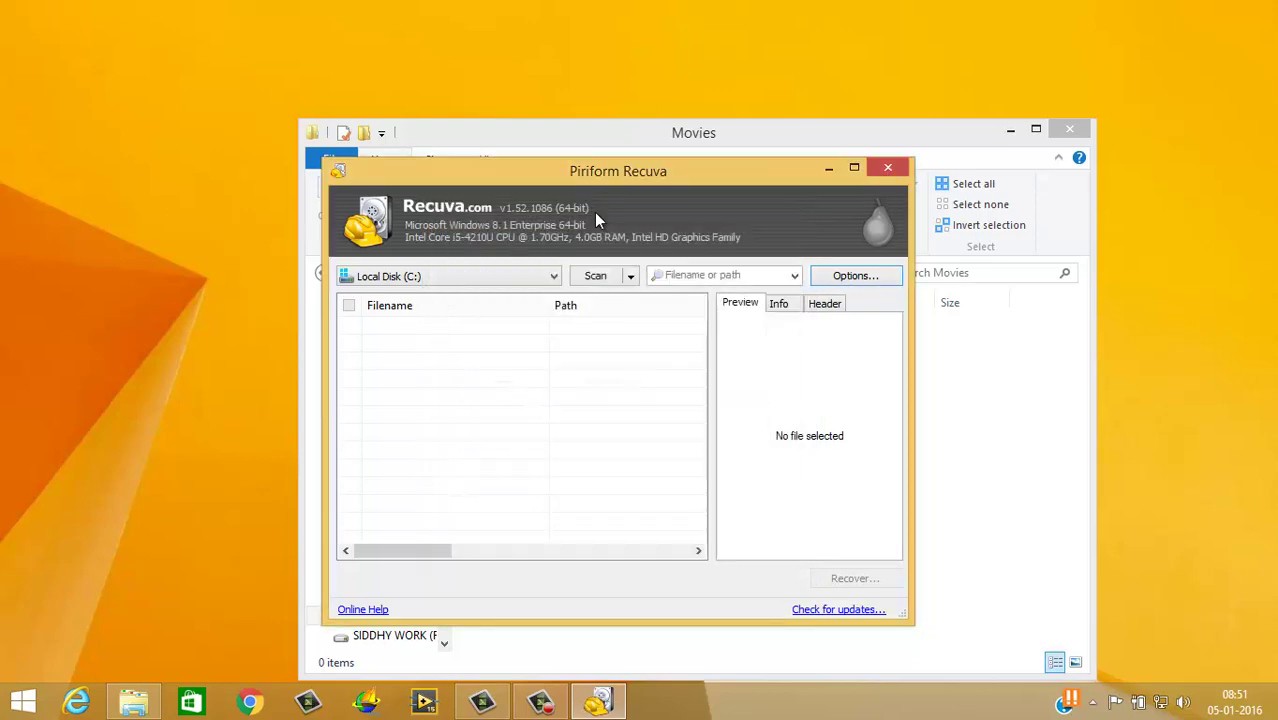
- Set the scan target to the RECOVERY (E:) drive with the Video file filter
left_click(490, 280)
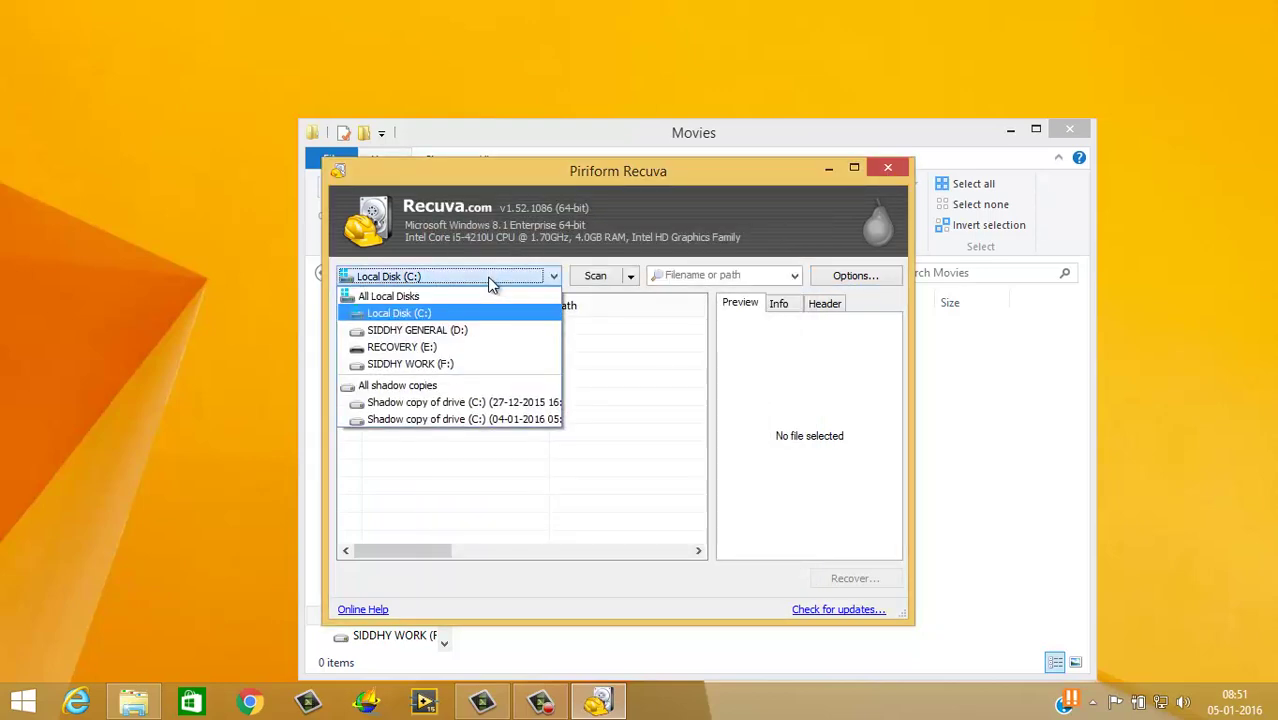
left_click(490, 283)
left_click(631, 278)
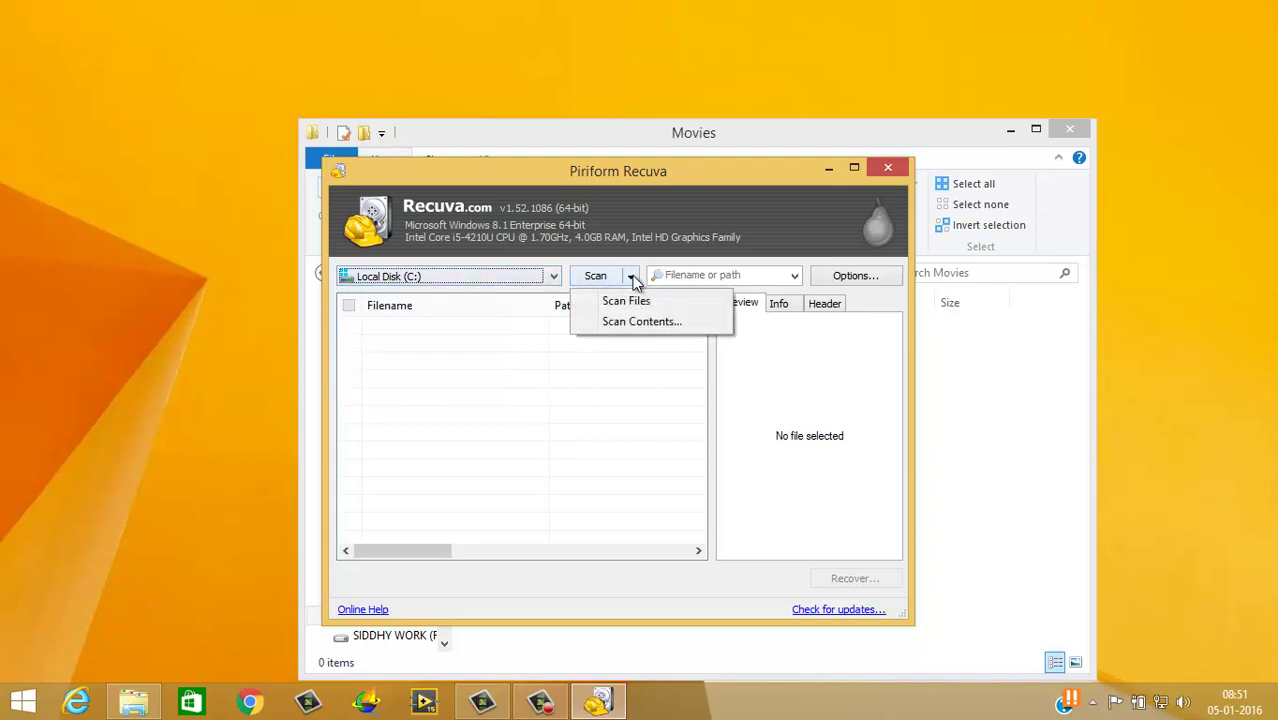
left_click(792, 276)
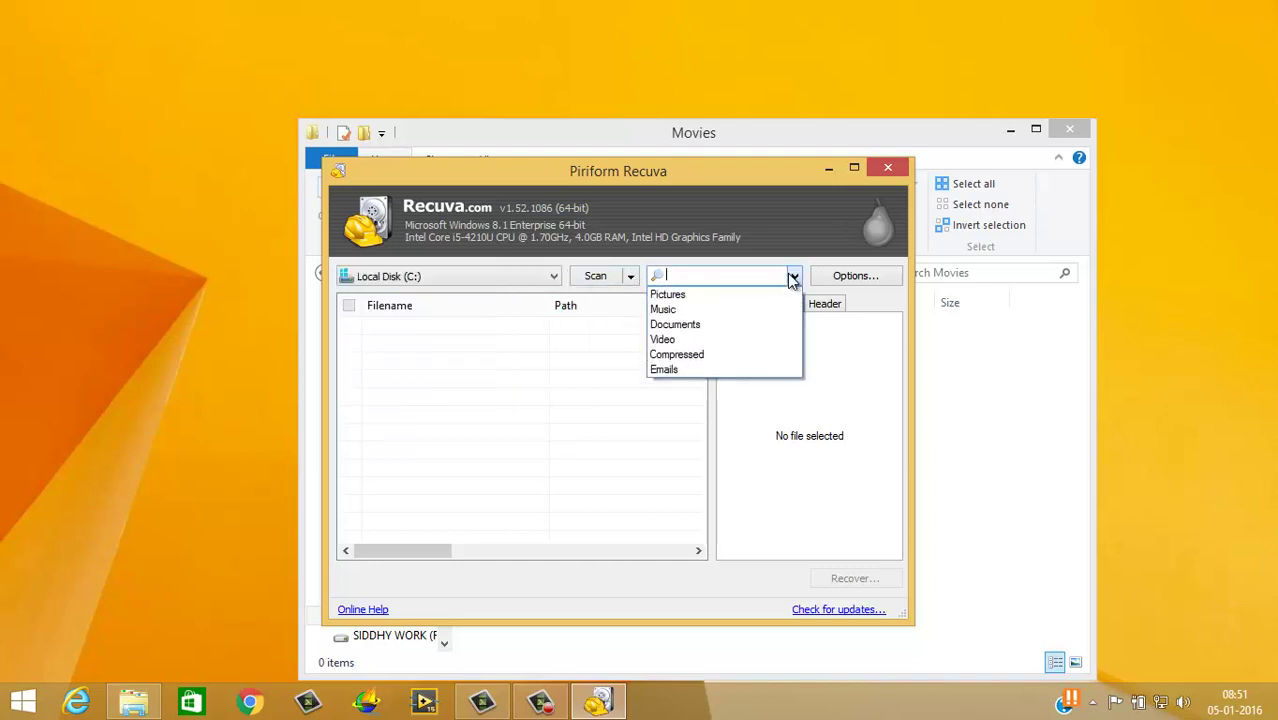
left_click(727, 341)
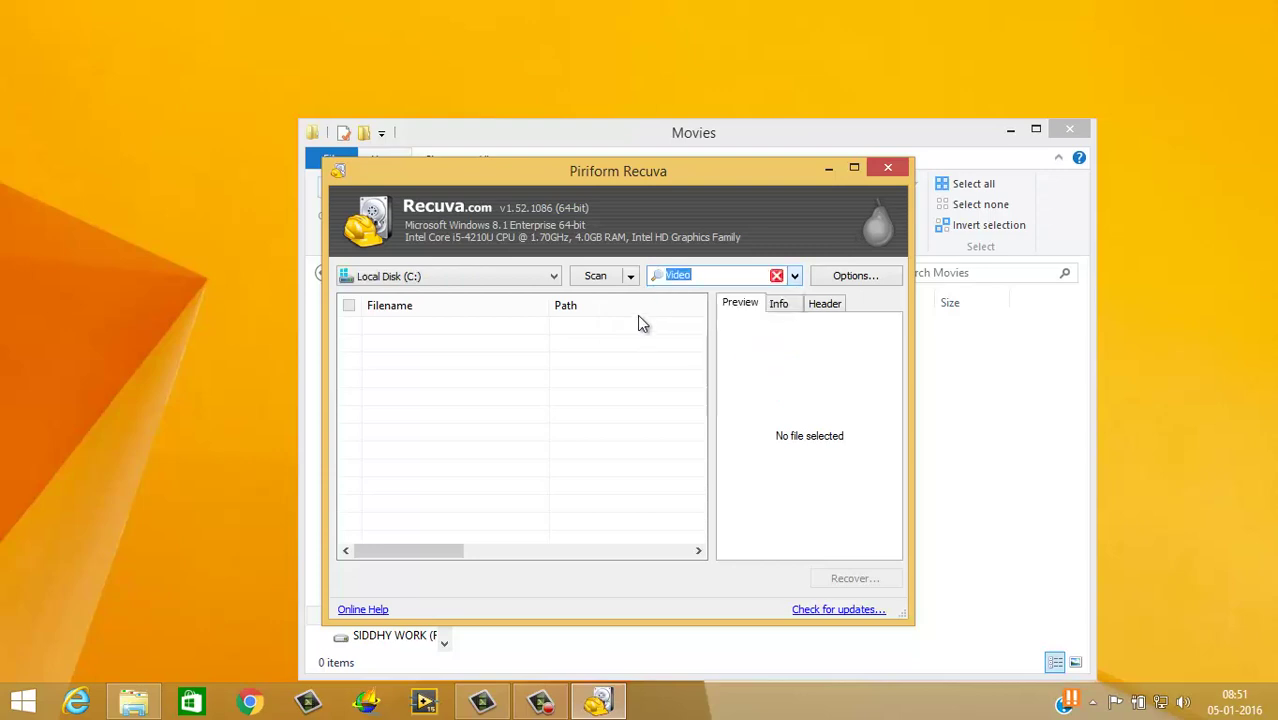
left_click(553, 277)
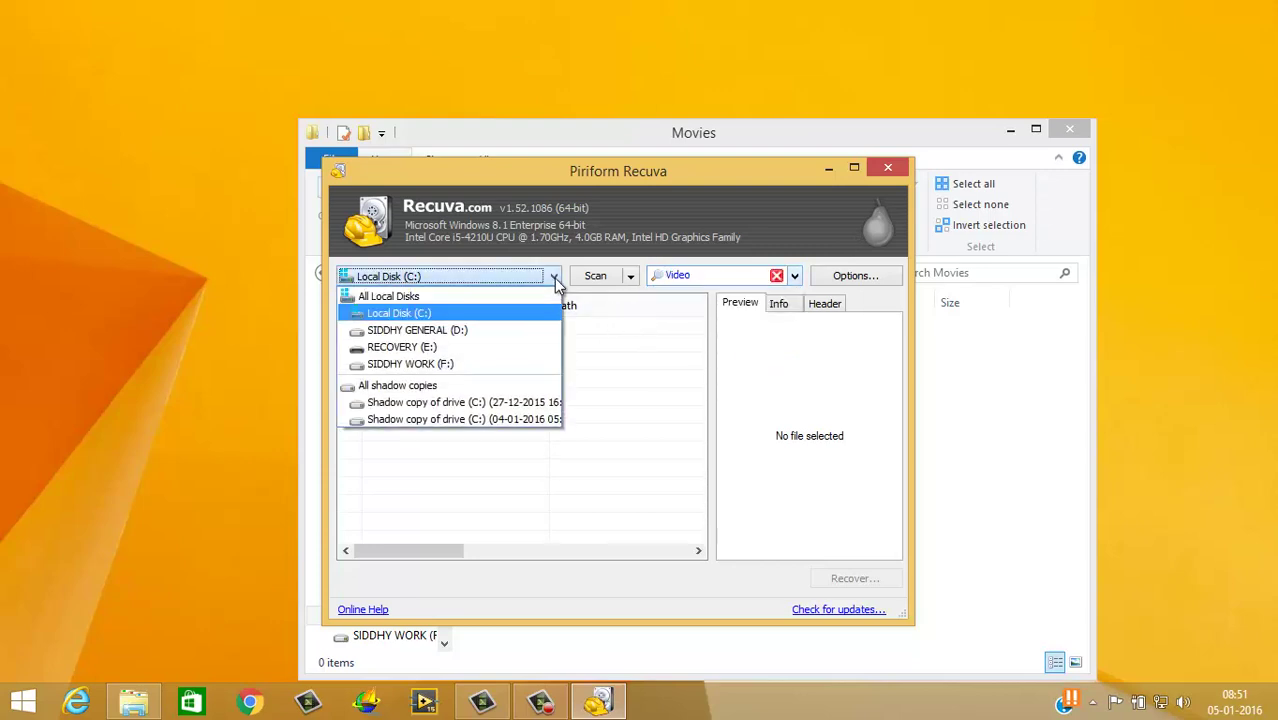
left_click(524, 357)
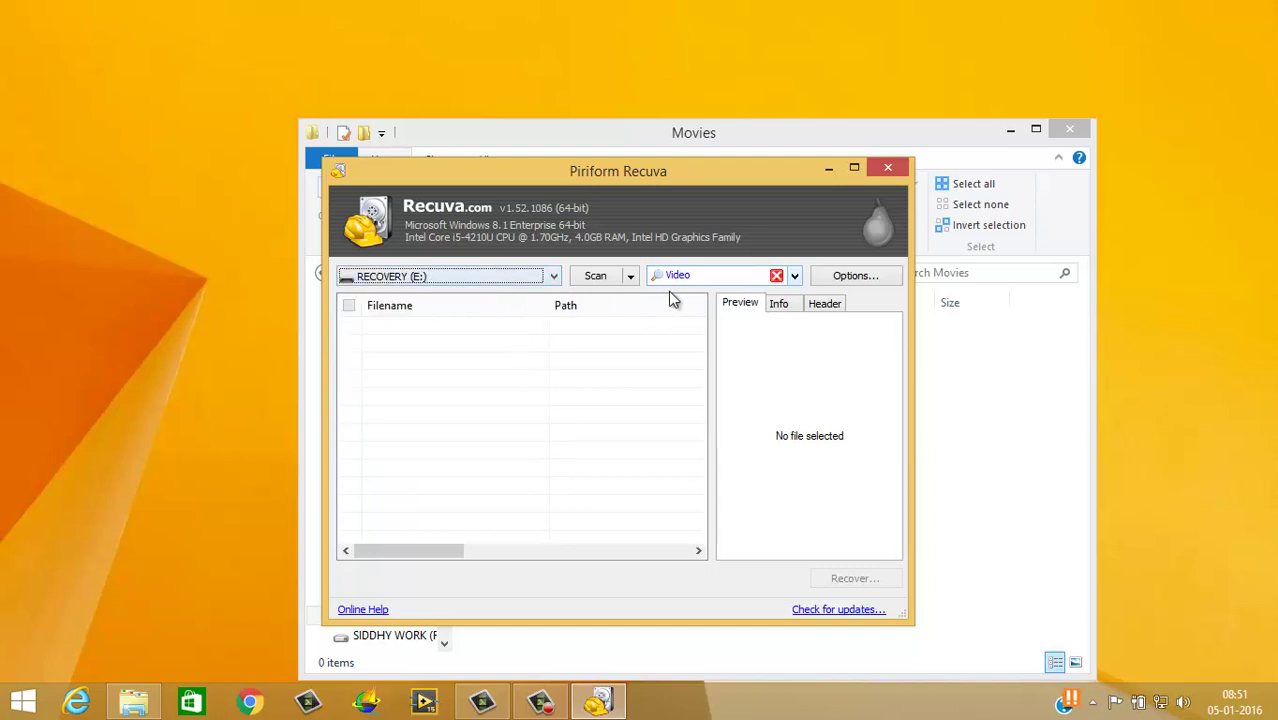
- Scan RECOVERY (E:) until 39 deleted videos, including 123.mp4, are listed
left_click(590, 283)
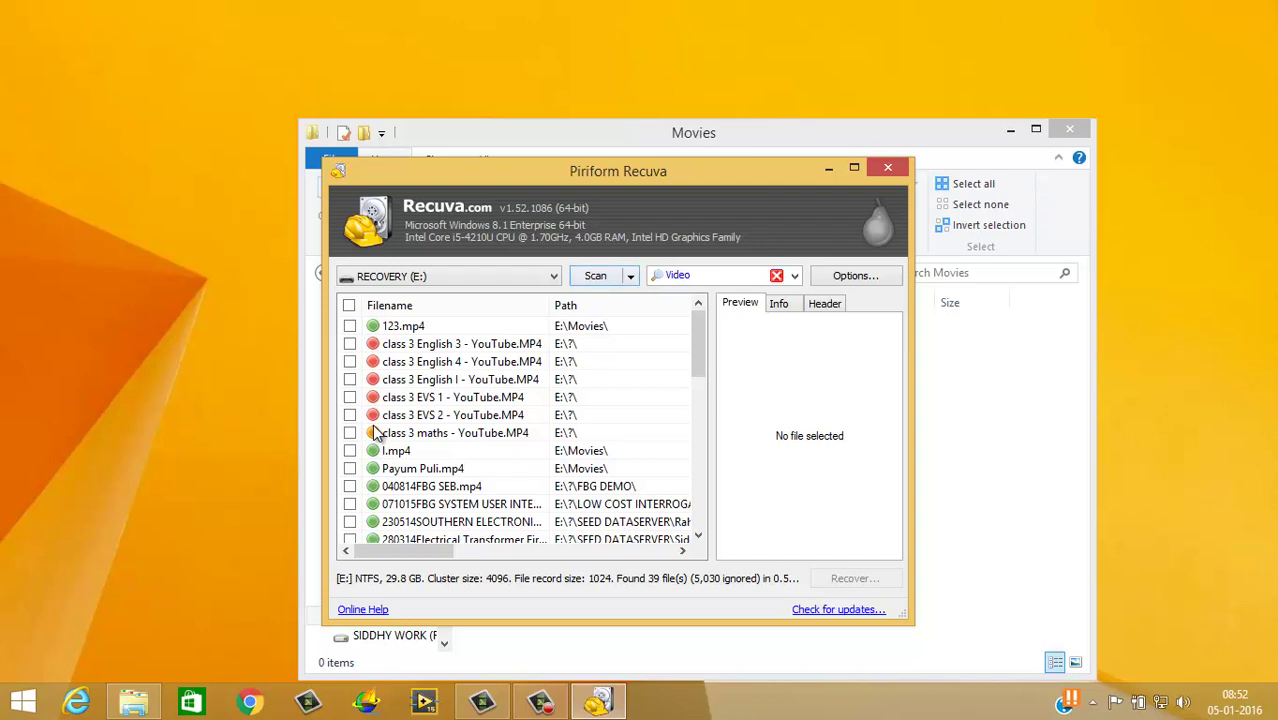
- Tick 123.mp4 and recover it into the Downloads folder on Local Disk (C:)
left_click(350, 326)
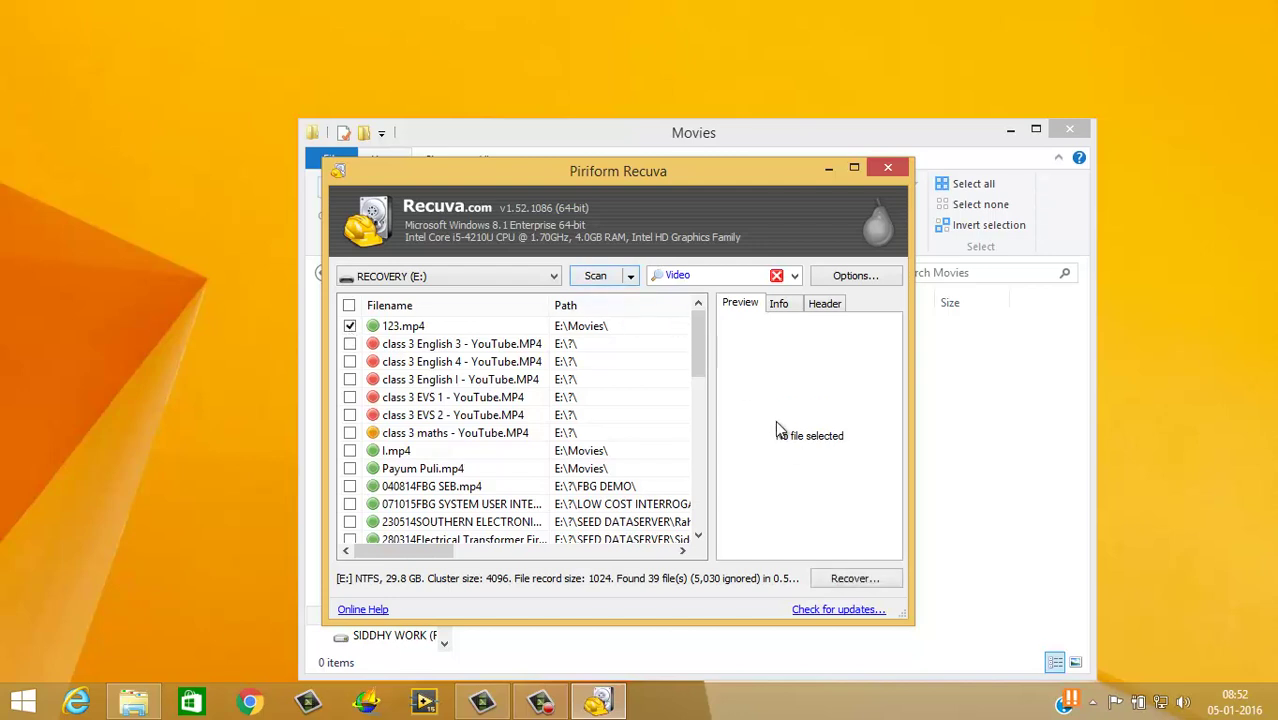
left_click(850, 579)
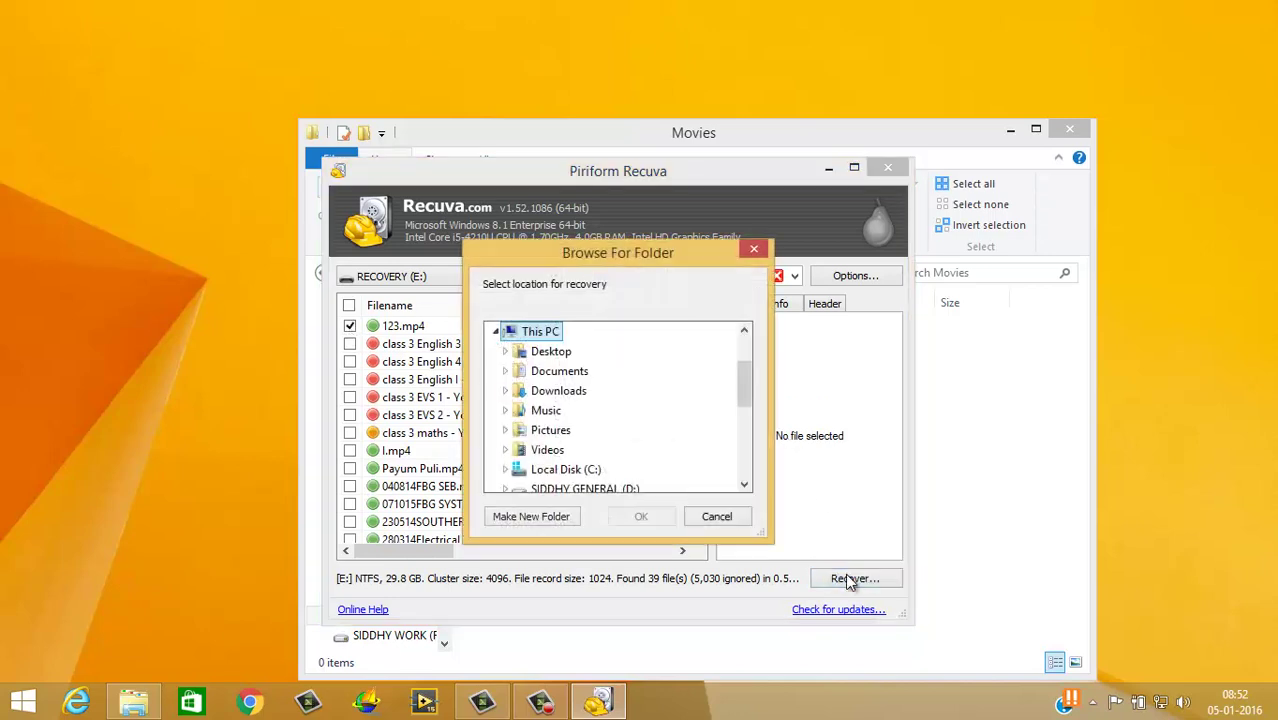
scroll(742, 410, "down", 3)
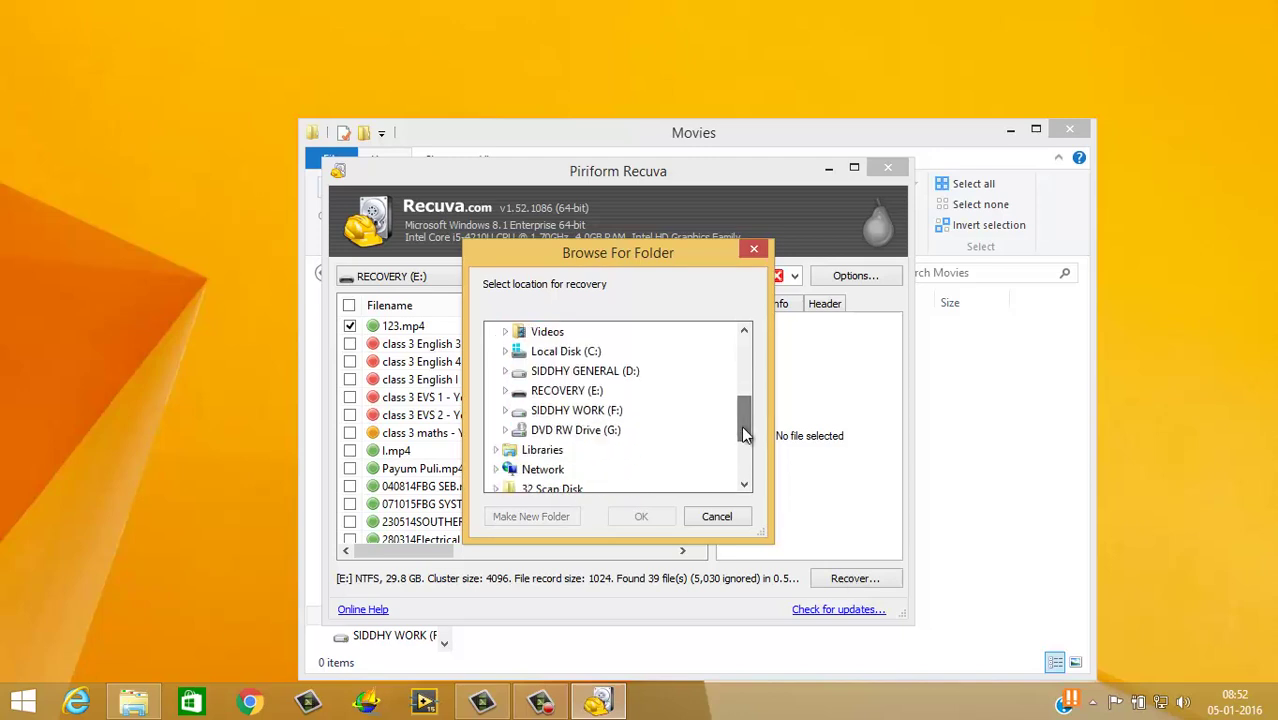
double_click(545, 352)
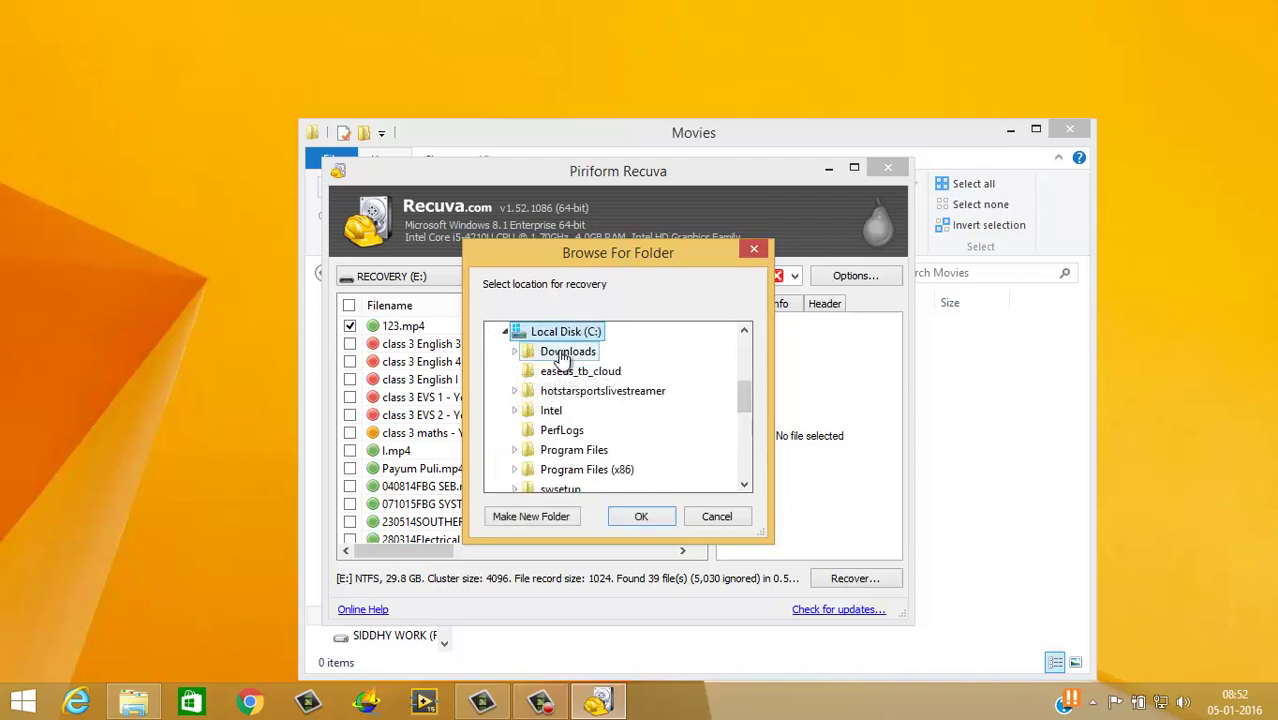
double_click(563, 354)
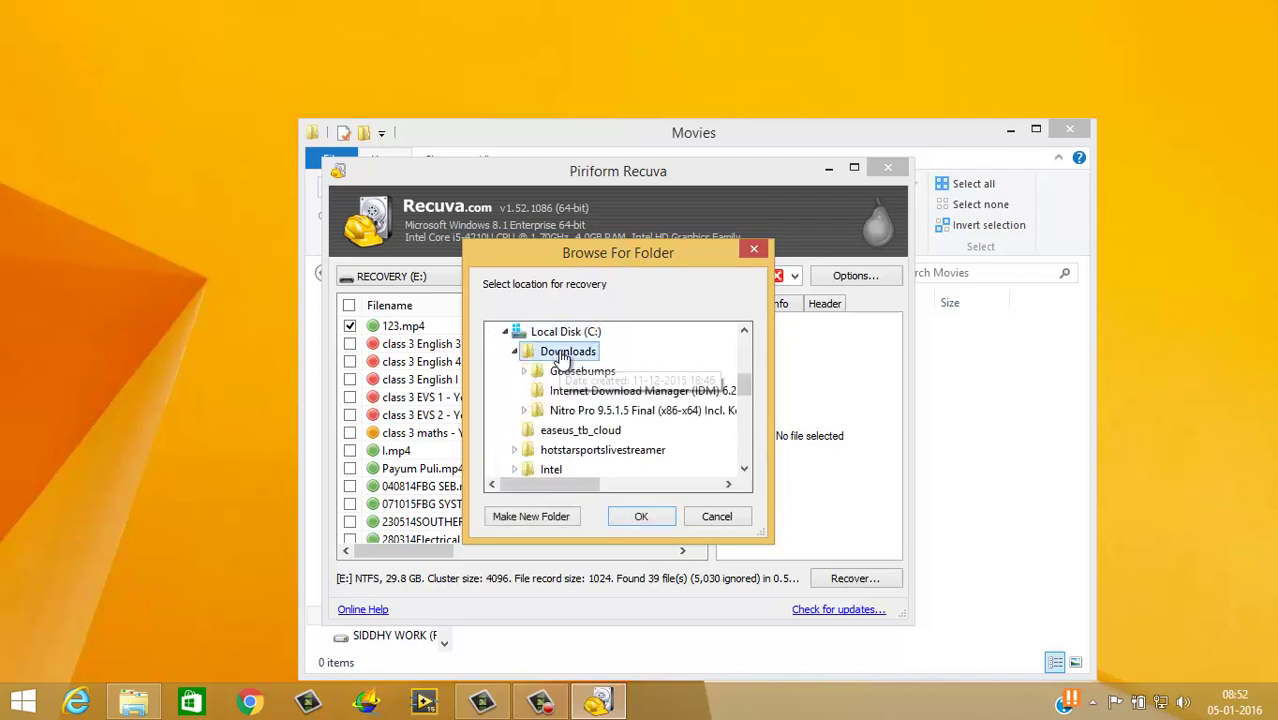
left_click(643, 516)
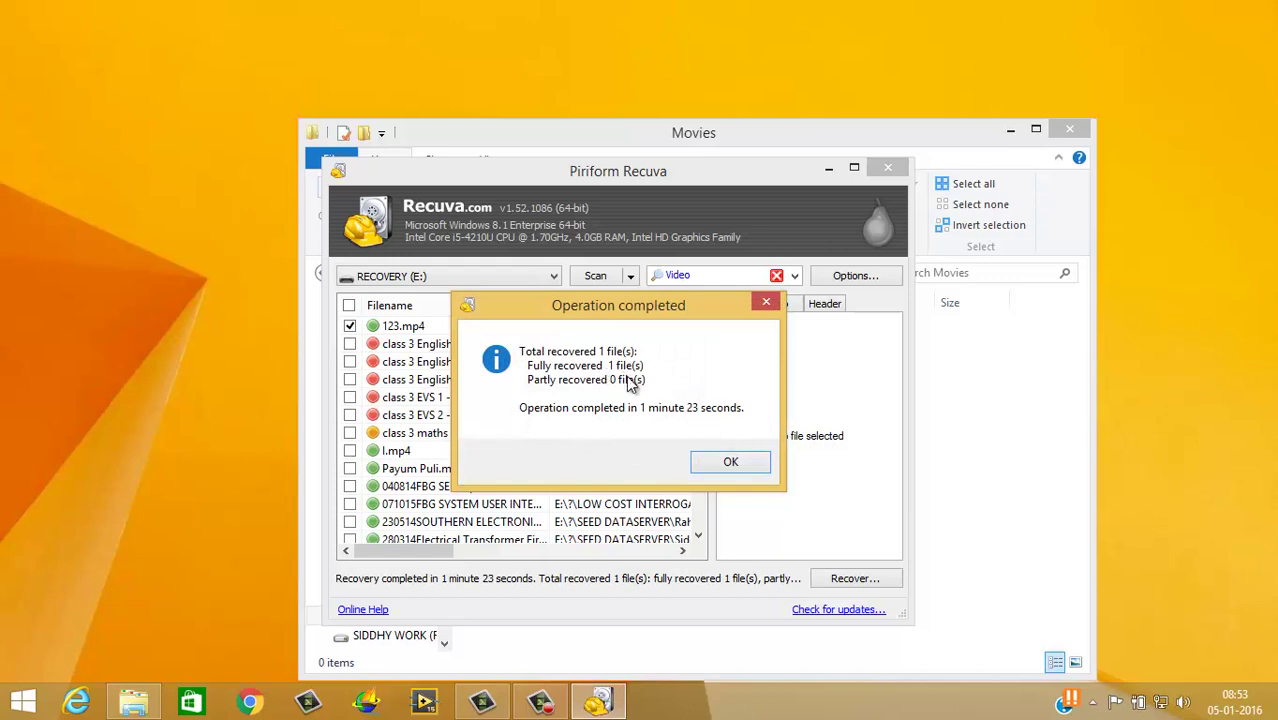
- Close the recovery summary, then edit the filter extensions, adding 'l|*', and reopen the filter list
left_click(728, 463)
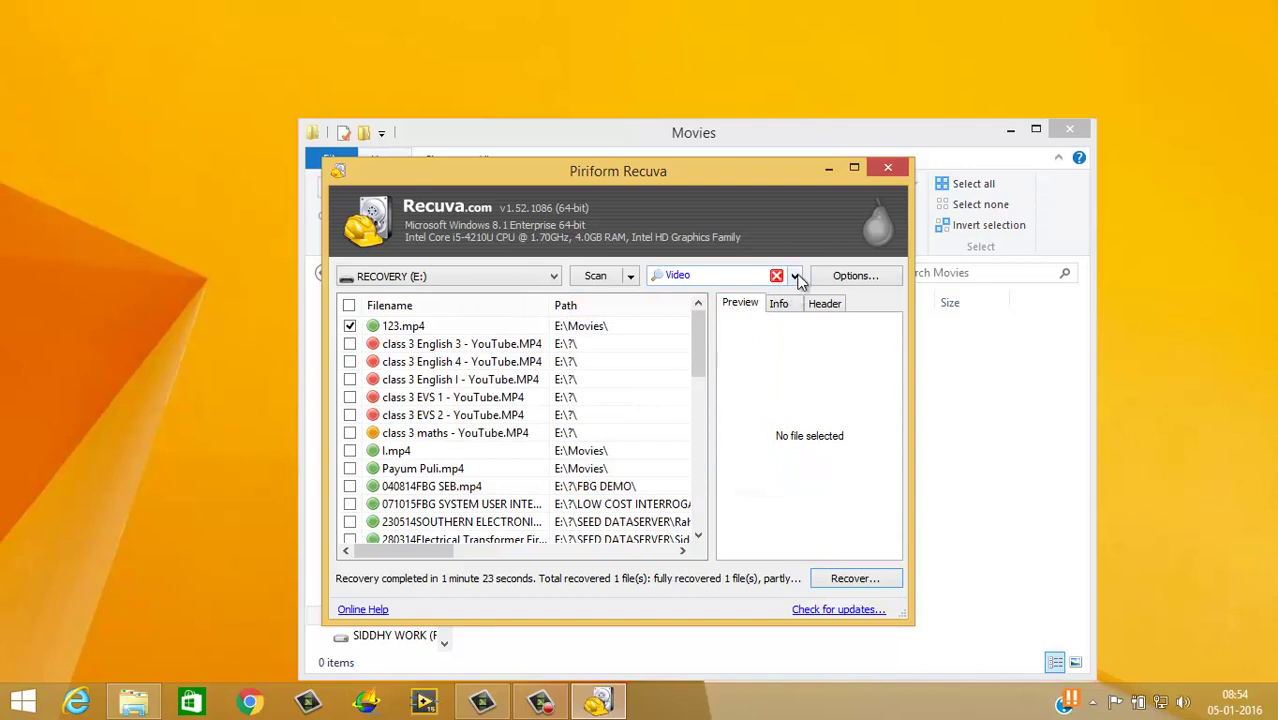
left_click(795, 276)
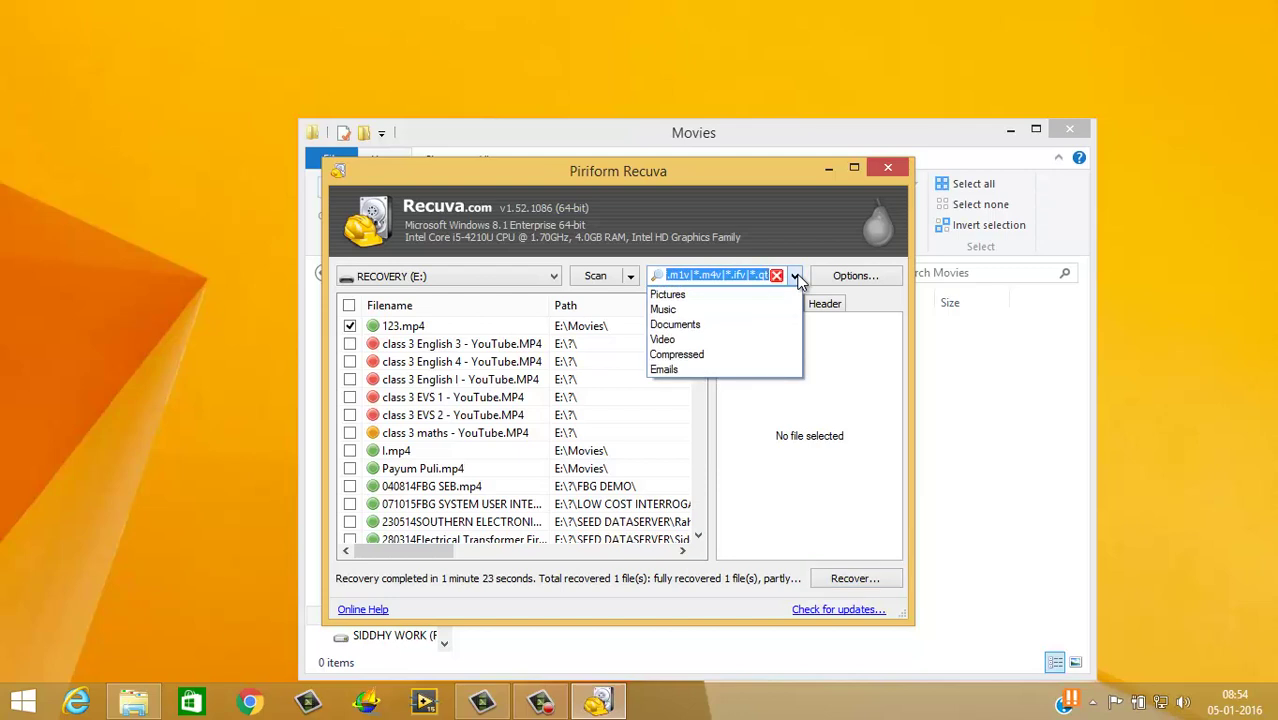
left_click(738, 278)
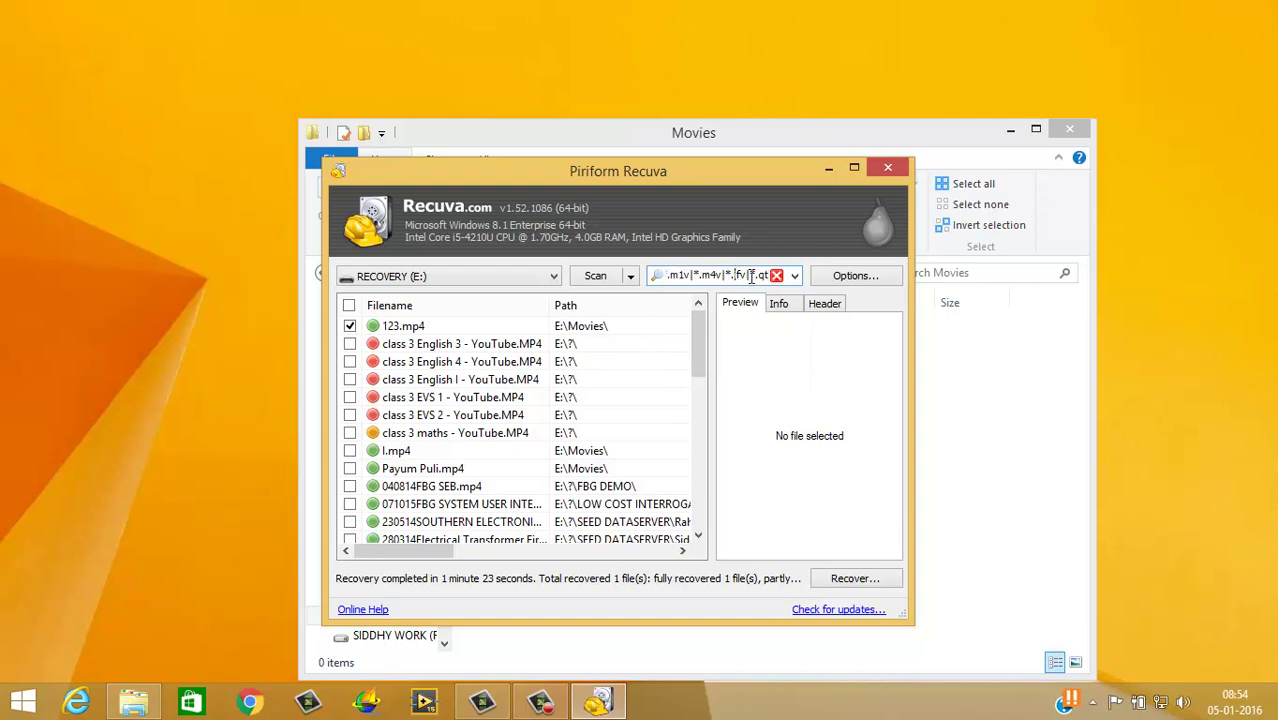
type("l")
type("|")
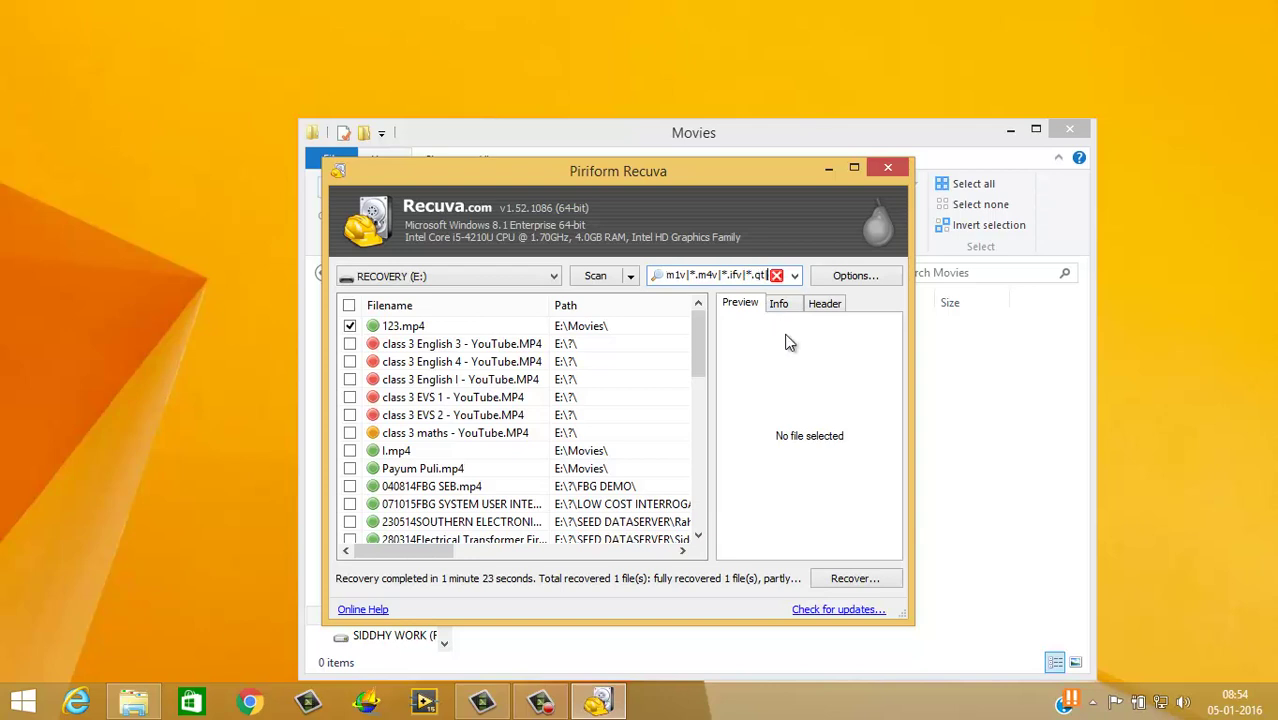
type("*")
key("BackSpace")
key("BackSpace")
type("|*")
left_click(795, 276)
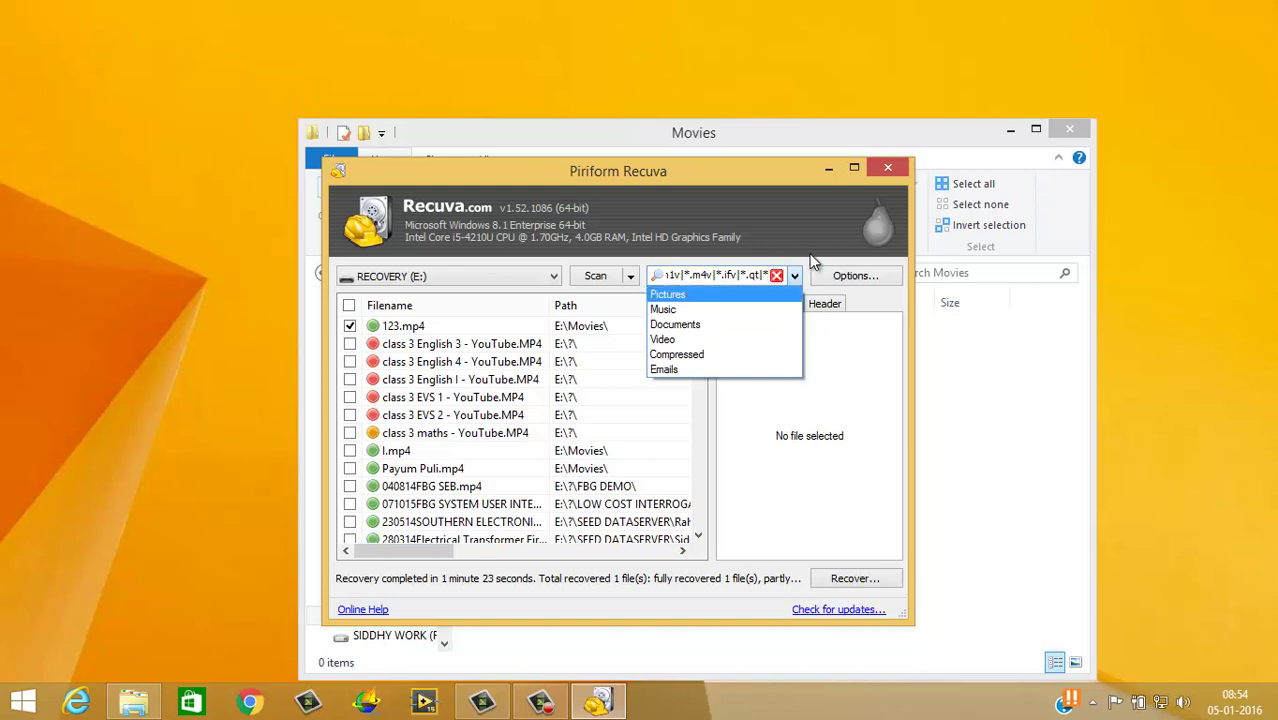
- Close Recuva and select the recovered 123 video in Local Disk (C:)'s Downloads folder
left_click(888, 174)
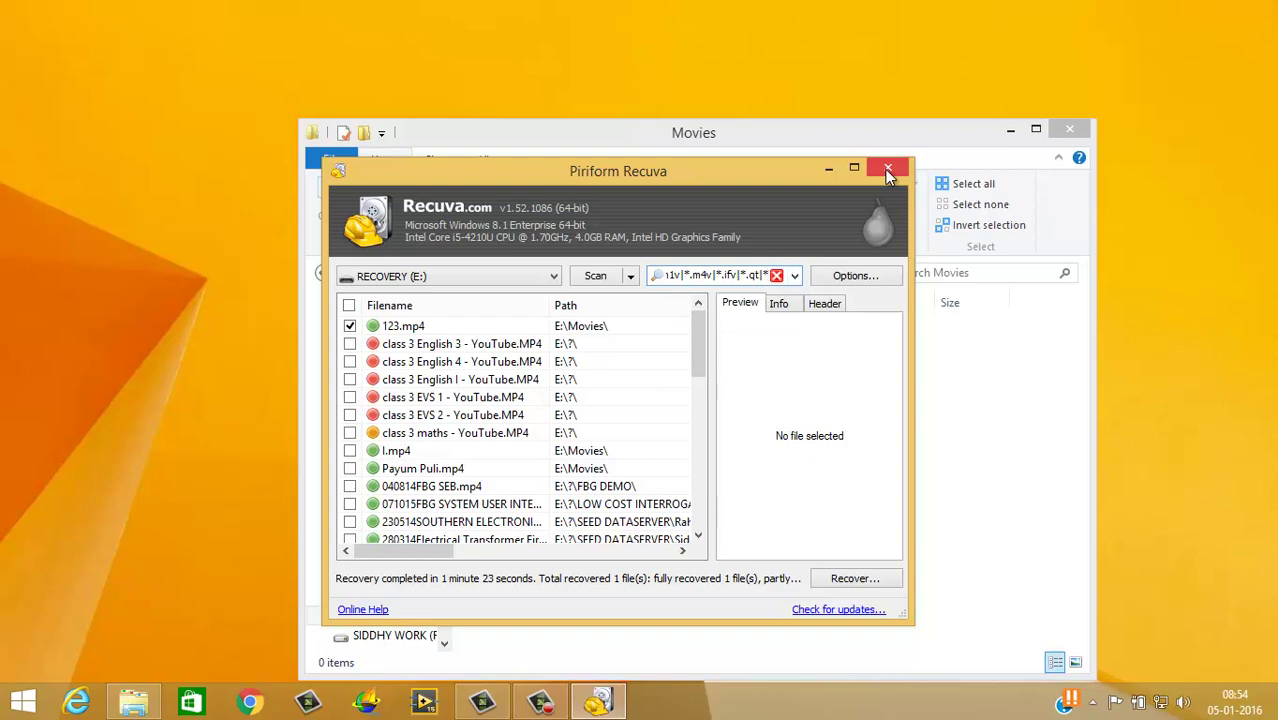
left_click(888, 174)
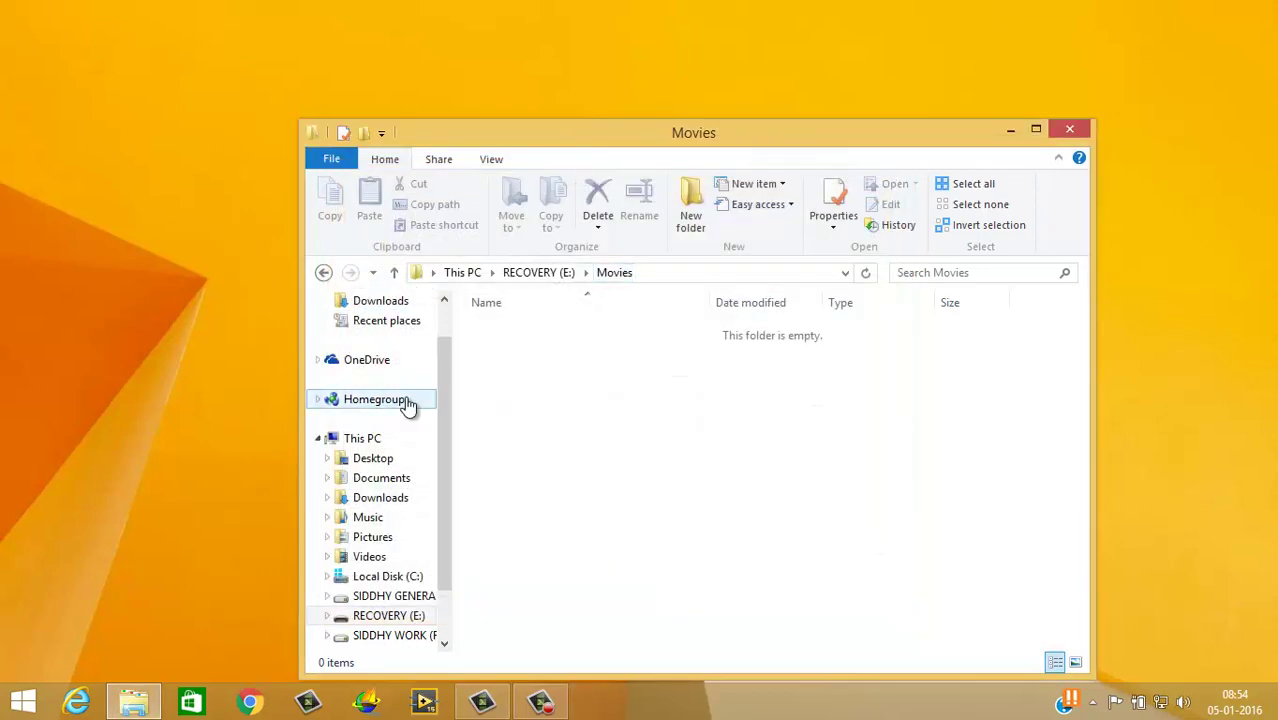
left_click(410, 579)
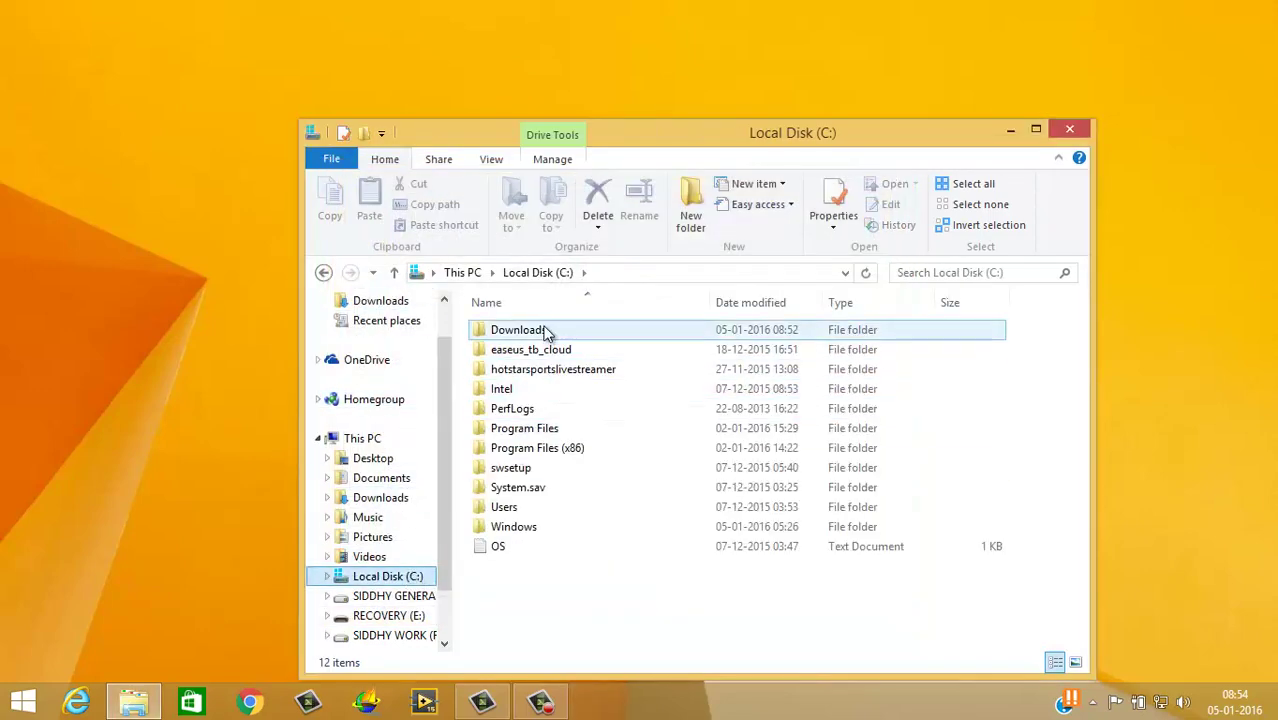
double_click(545, 333)
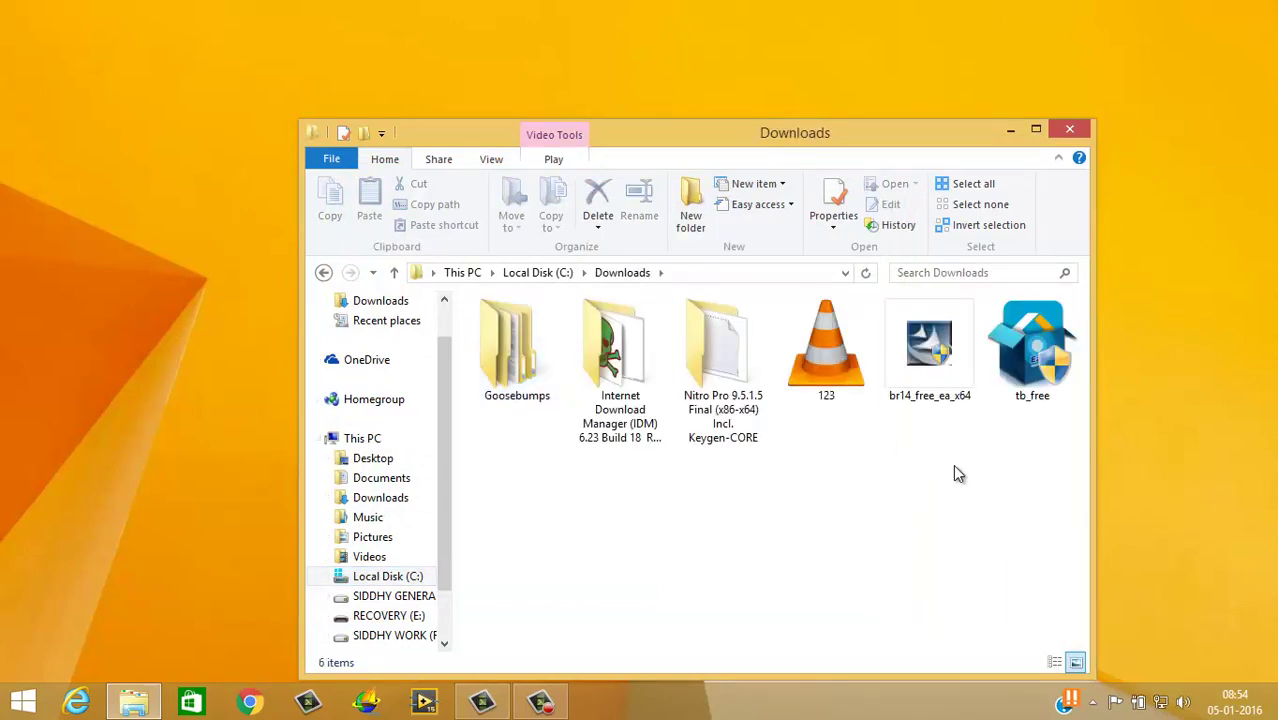
left_click(818, 373)
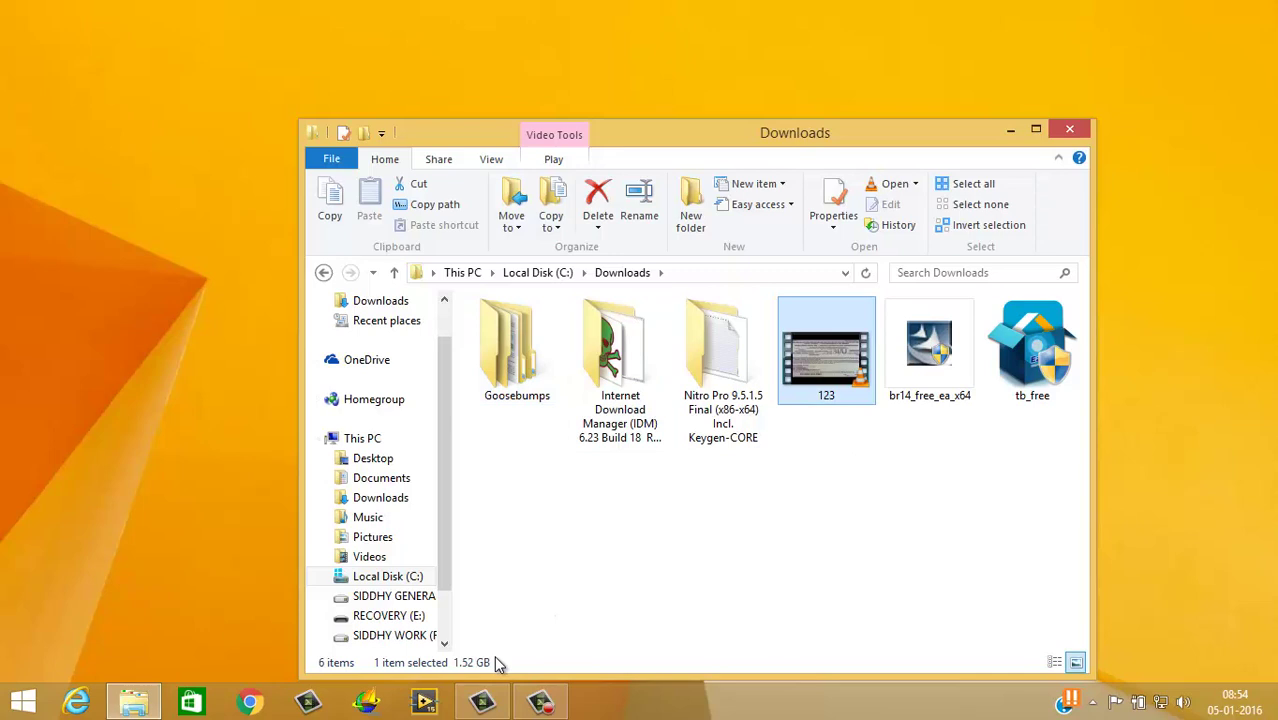
- Play the recovered 123.mp4 in VLC, then close VLC and the Downloads window
double_click(826, 373)
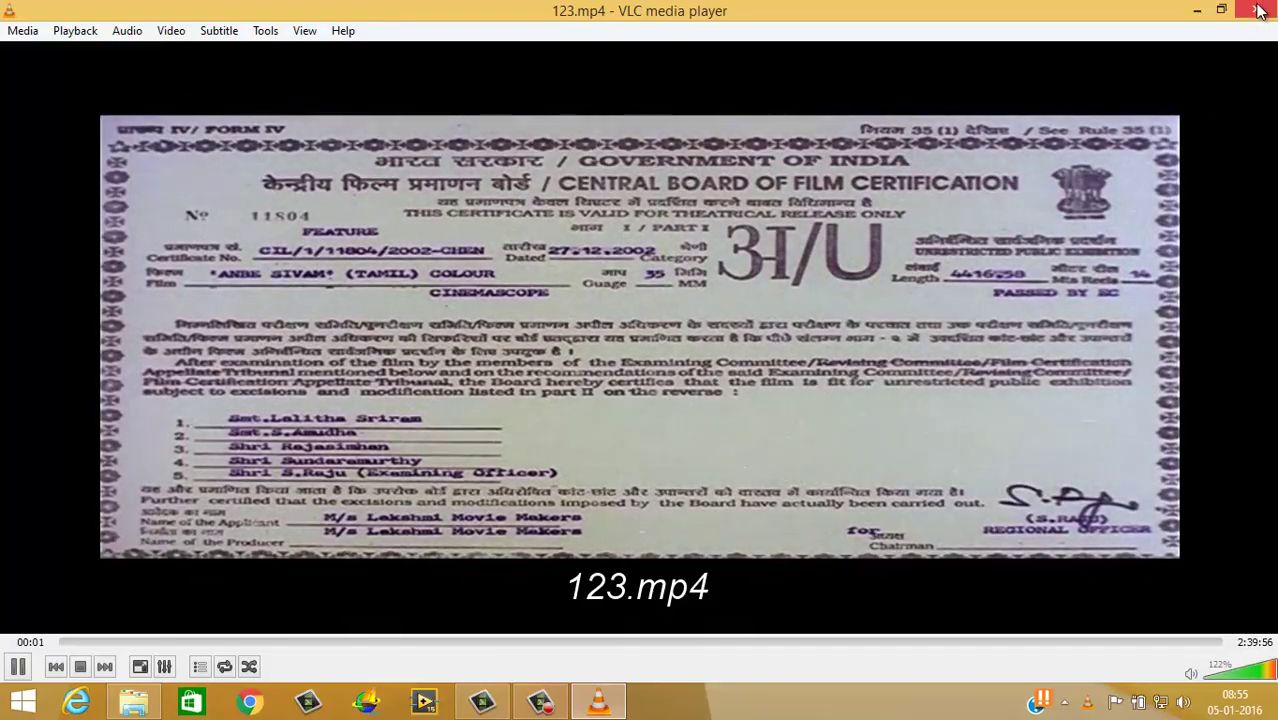
left_click(1258, 10)
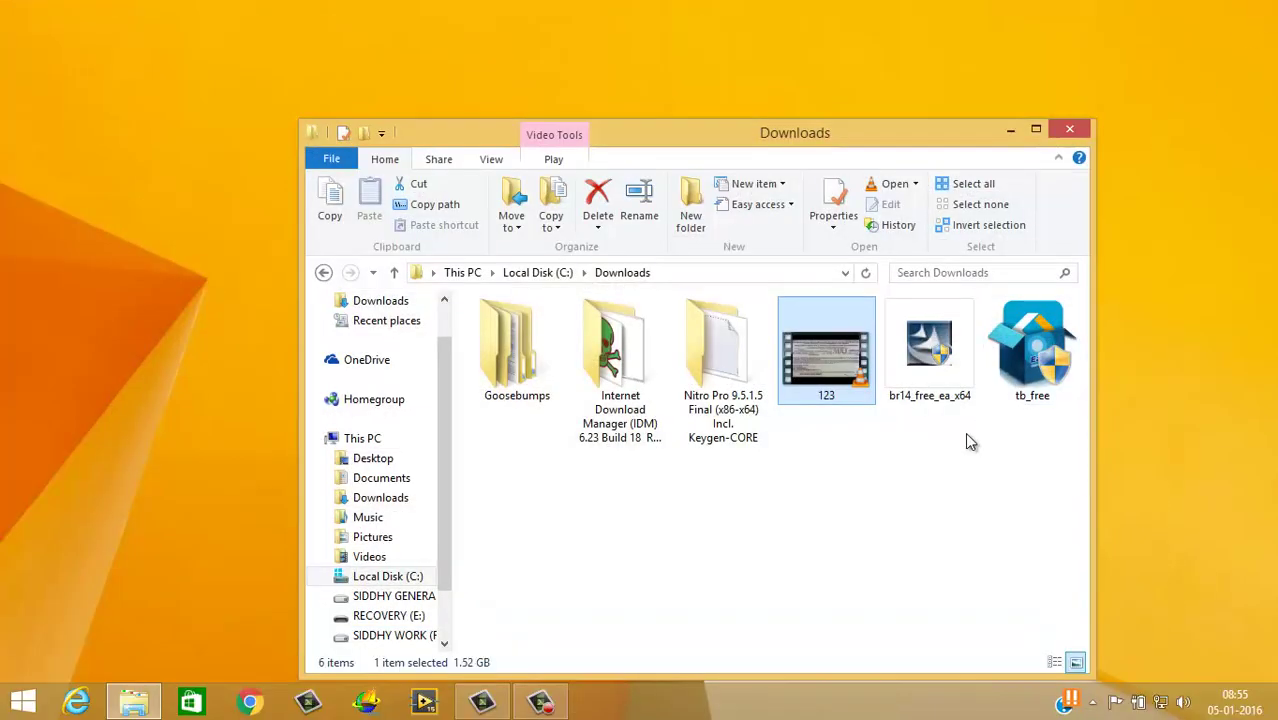
left_click(895, 558)
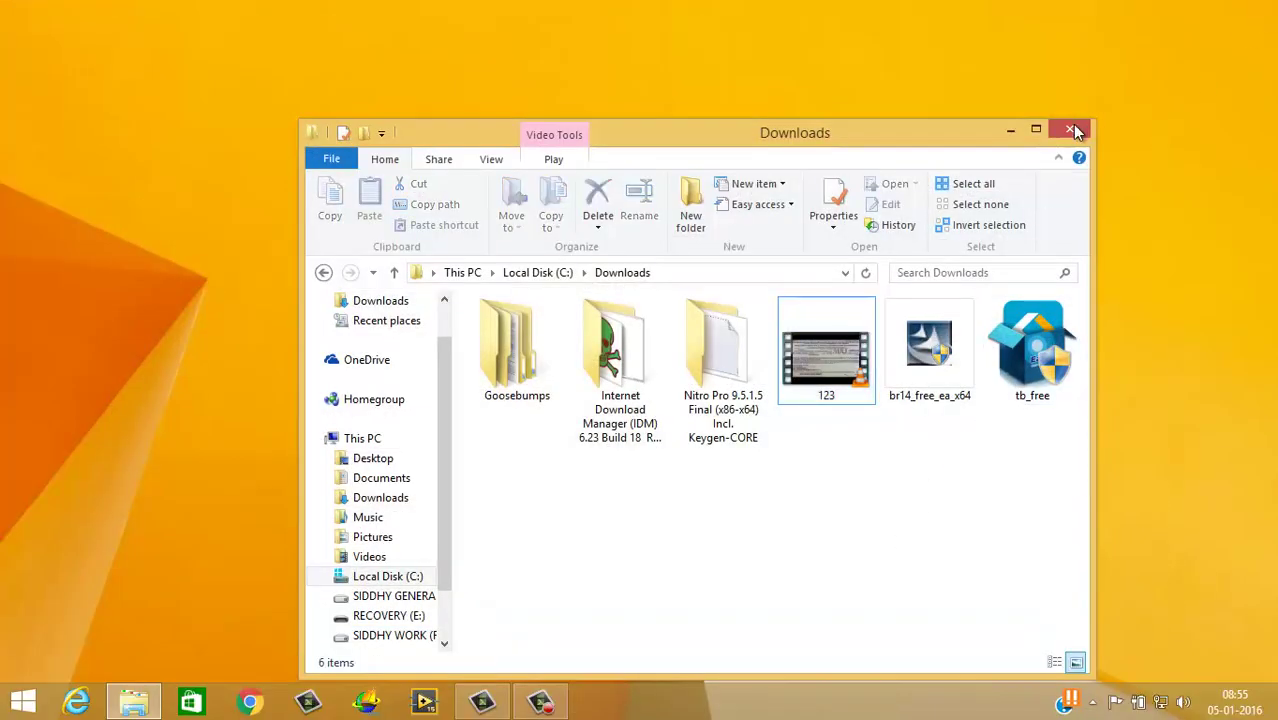
left_click(1073, 131)
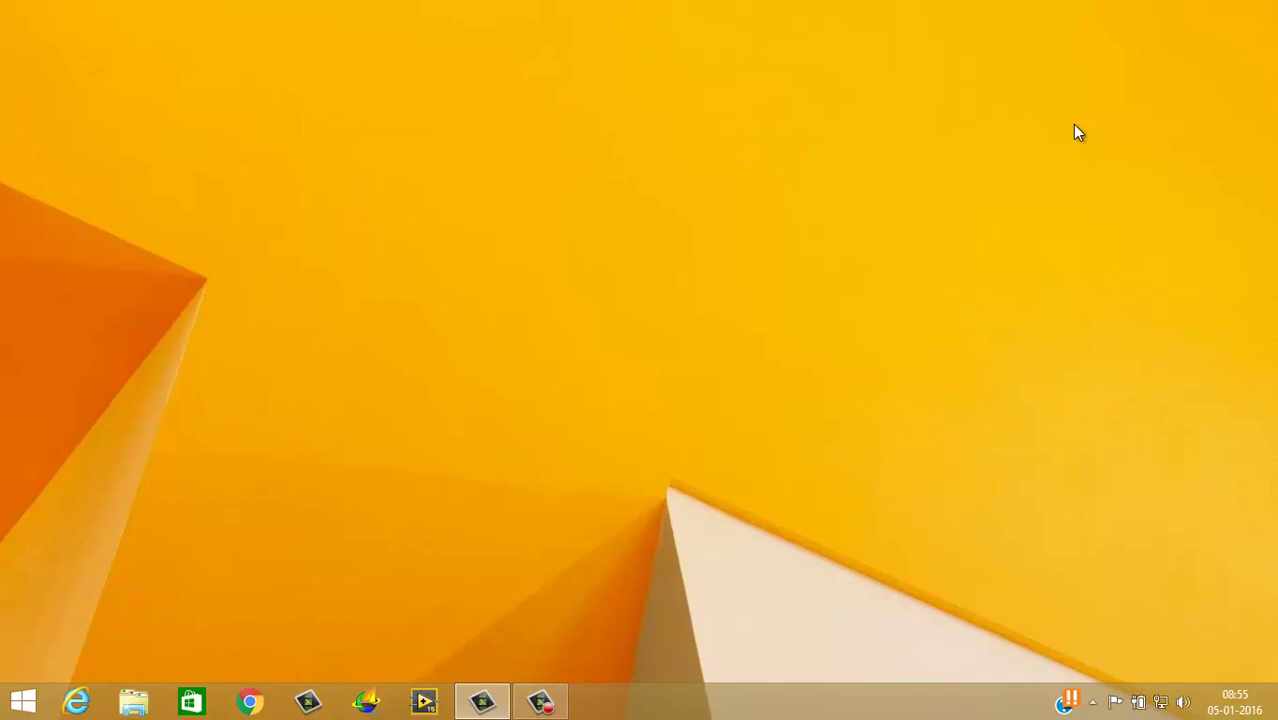